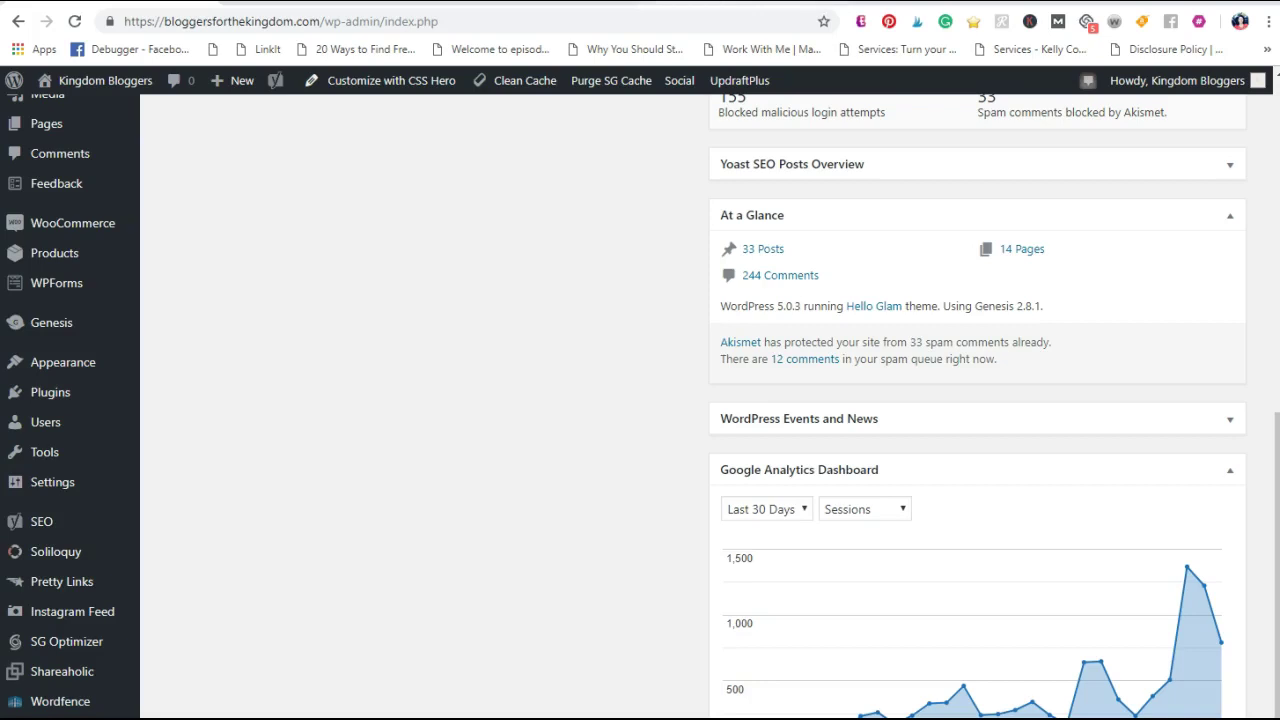
- Search Google for 'Kingdom Bloggers', open the site's top result in a new tab, then return to WordPress
{"action": "type", "text": "Kingdom Bloggers"}
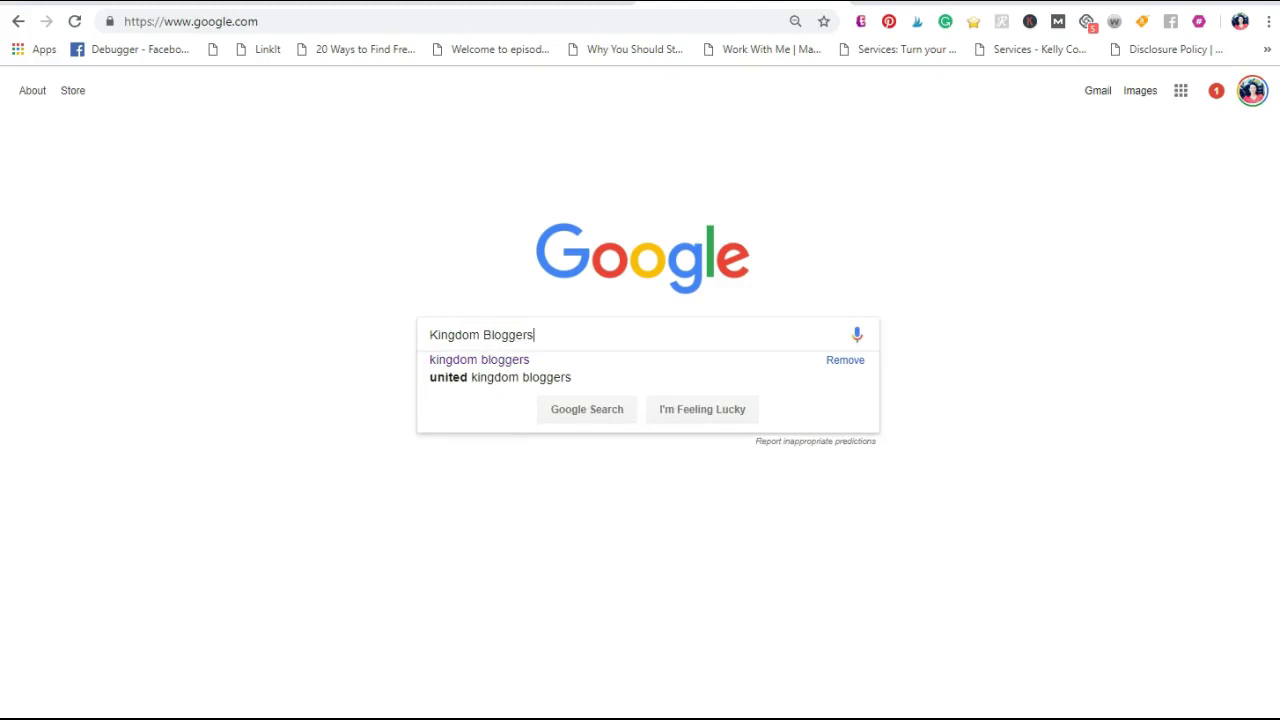
{"action": "key", "text": "Return"}
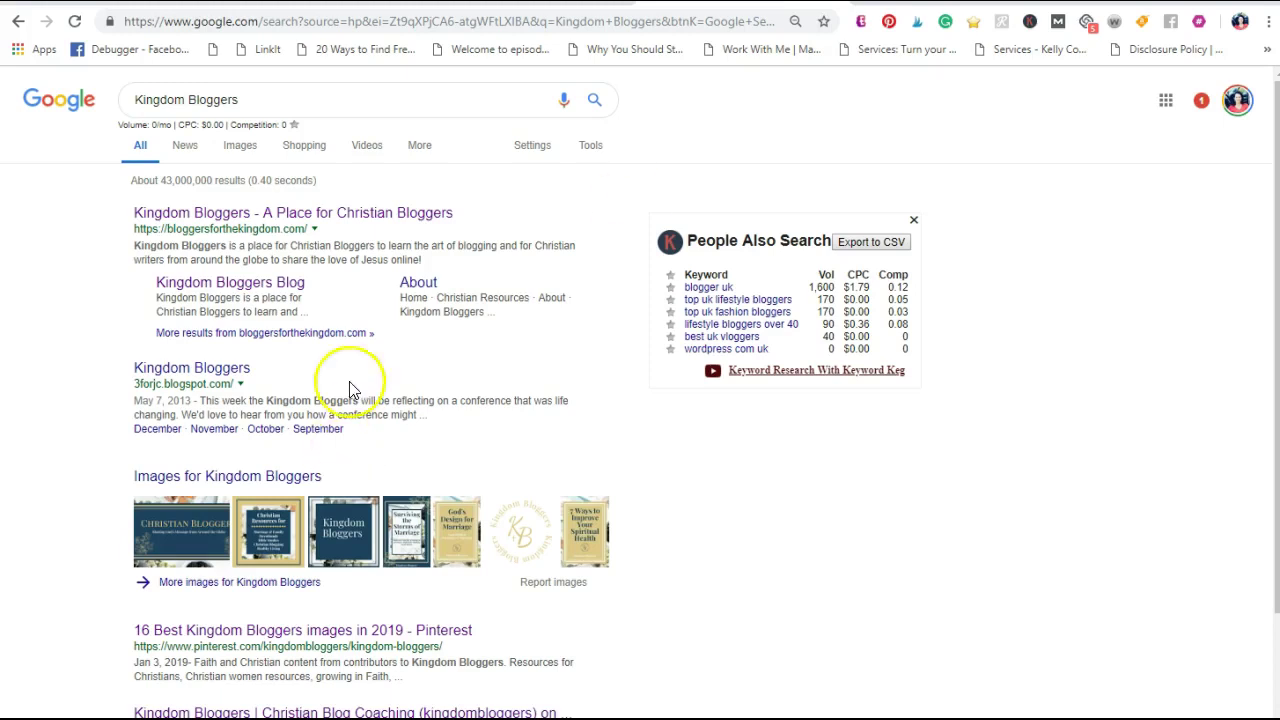
{"action": "left_click", "coordinate": [183, 240], "text": "ctrl"}
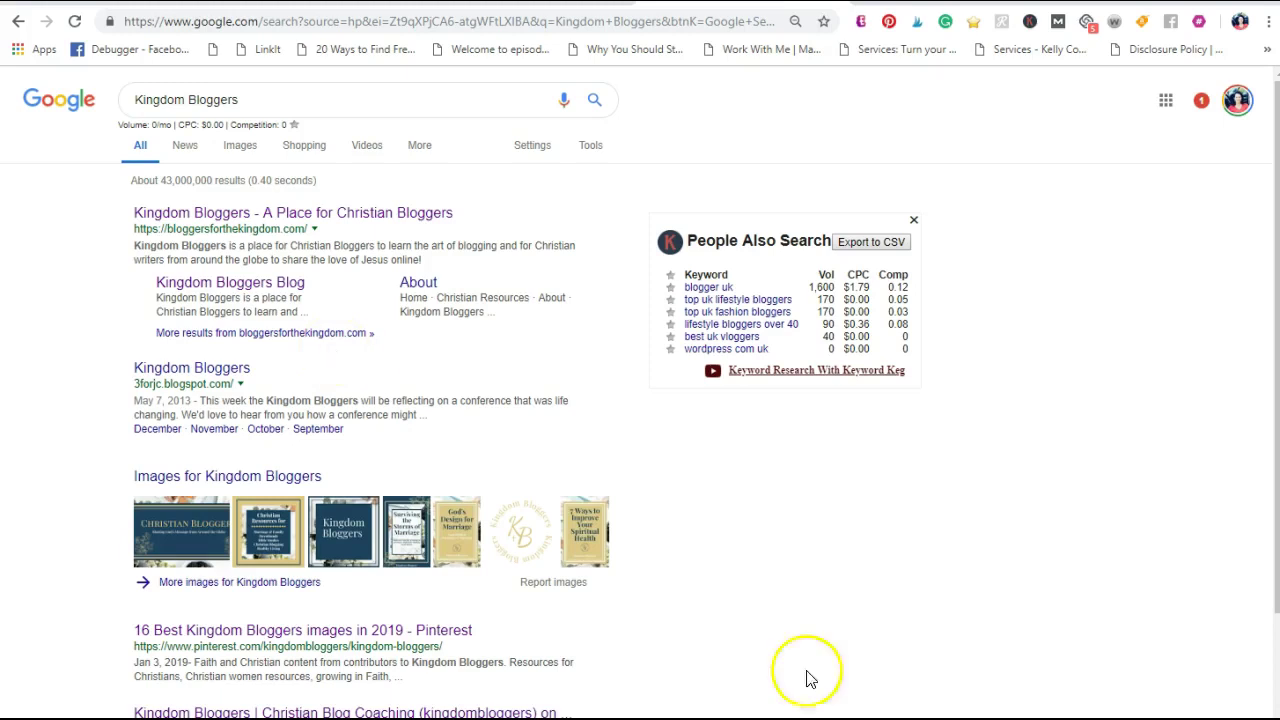
{"action": "scroll", "coordinate": [700, 625], "scroll_direction": "down", "scroll_amount": 4}
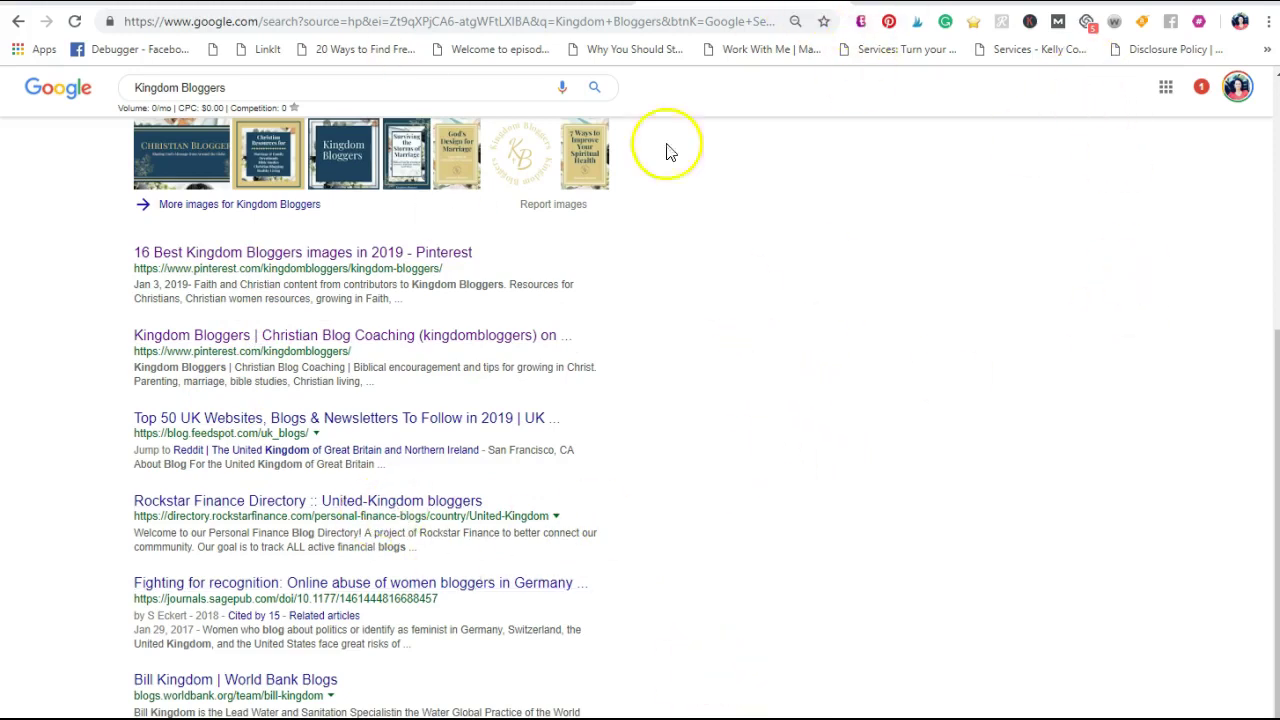
{"action": "key", "text": "ctrl+Tab"}
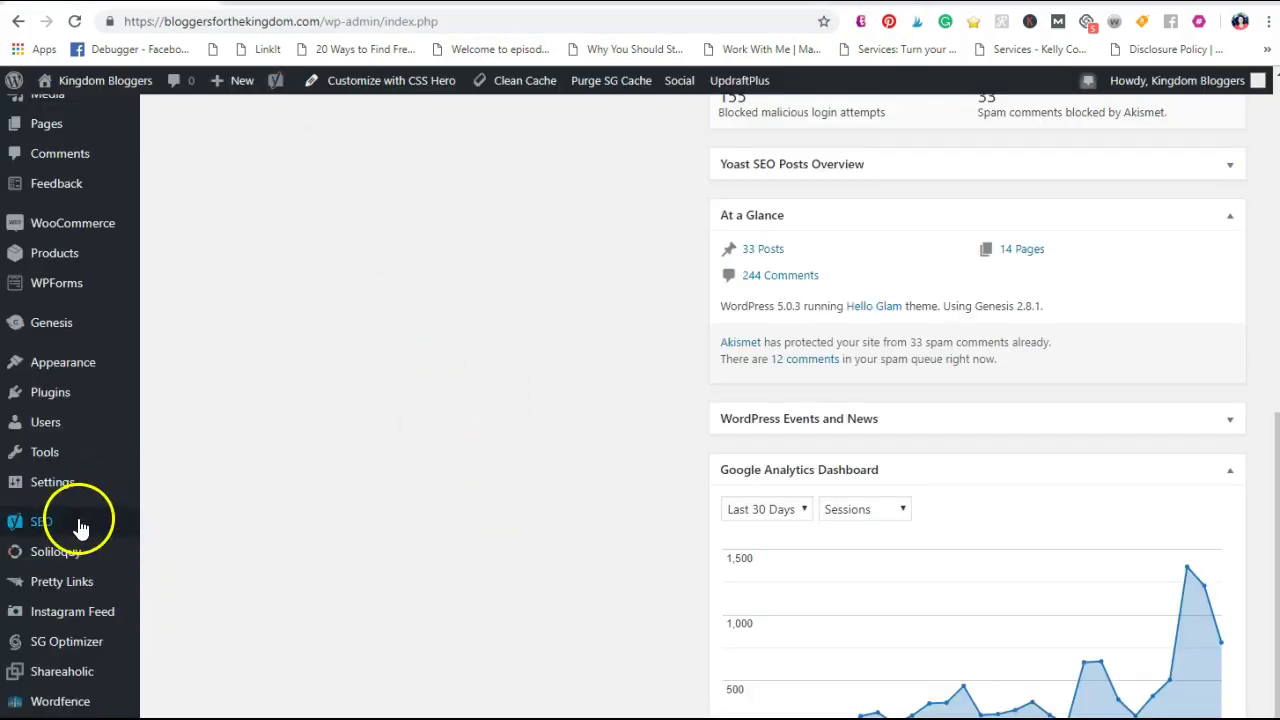
- Open the Yoast SEO General dashboard, which shows 0 problems and 0 notifications
{"action": "mouse_move", "coordinate": [55, 525]}
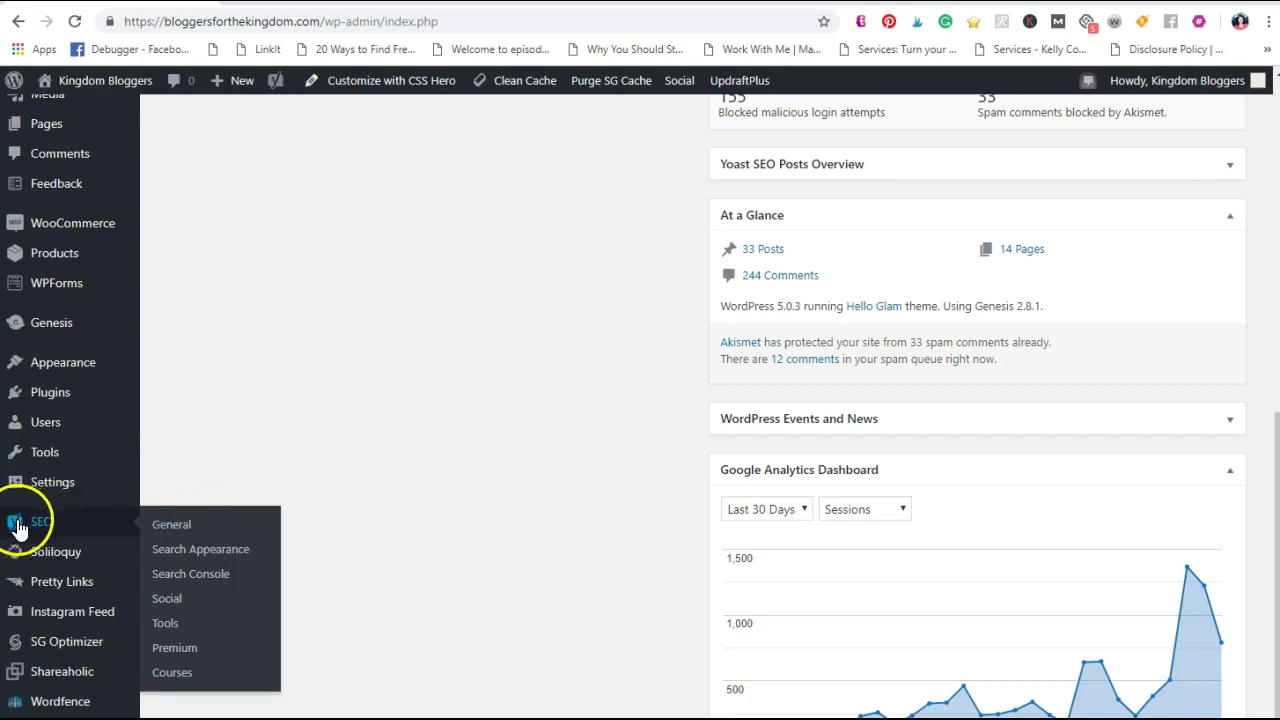
{"action": "left_click", "coordinate": [176, 532]}
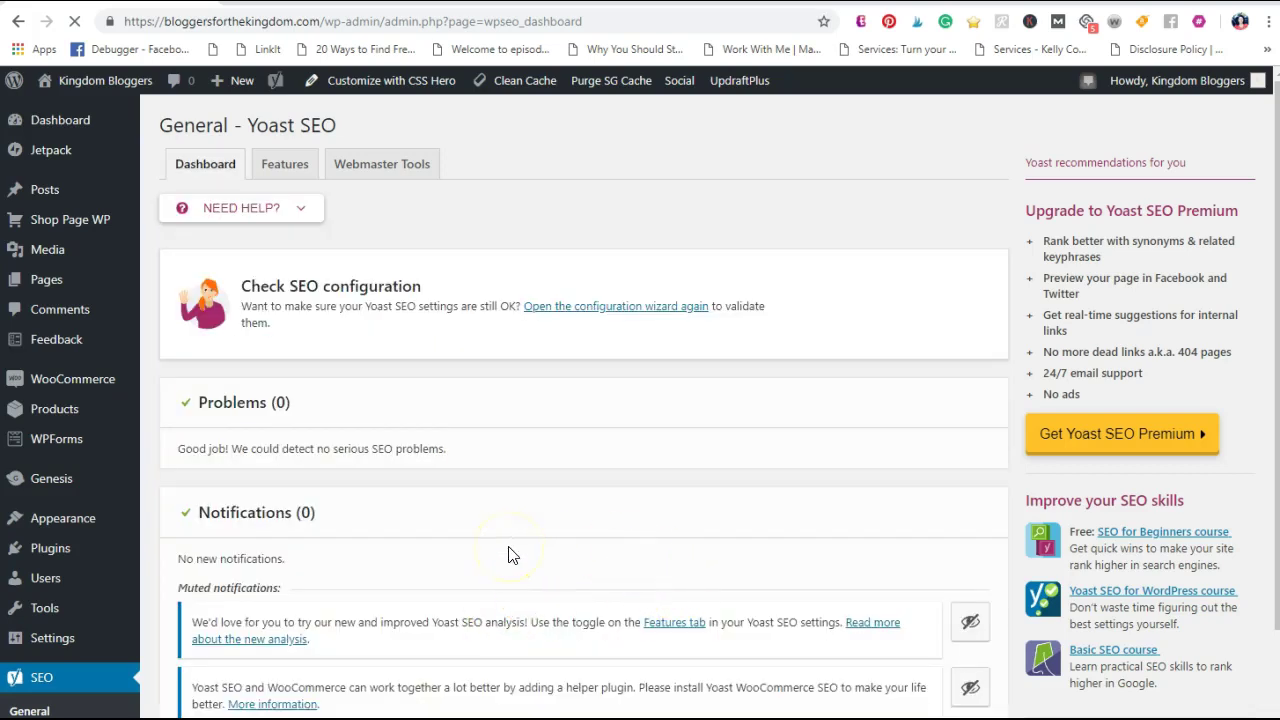
{"action": "scroll", "coordinate": [508, 553], "scroll_direction": "down", "scroll_amount": 4}
{"action": "scroll", "coordinate": [510, 549], "scroll_direction": "up", "scroll_amount": 3}
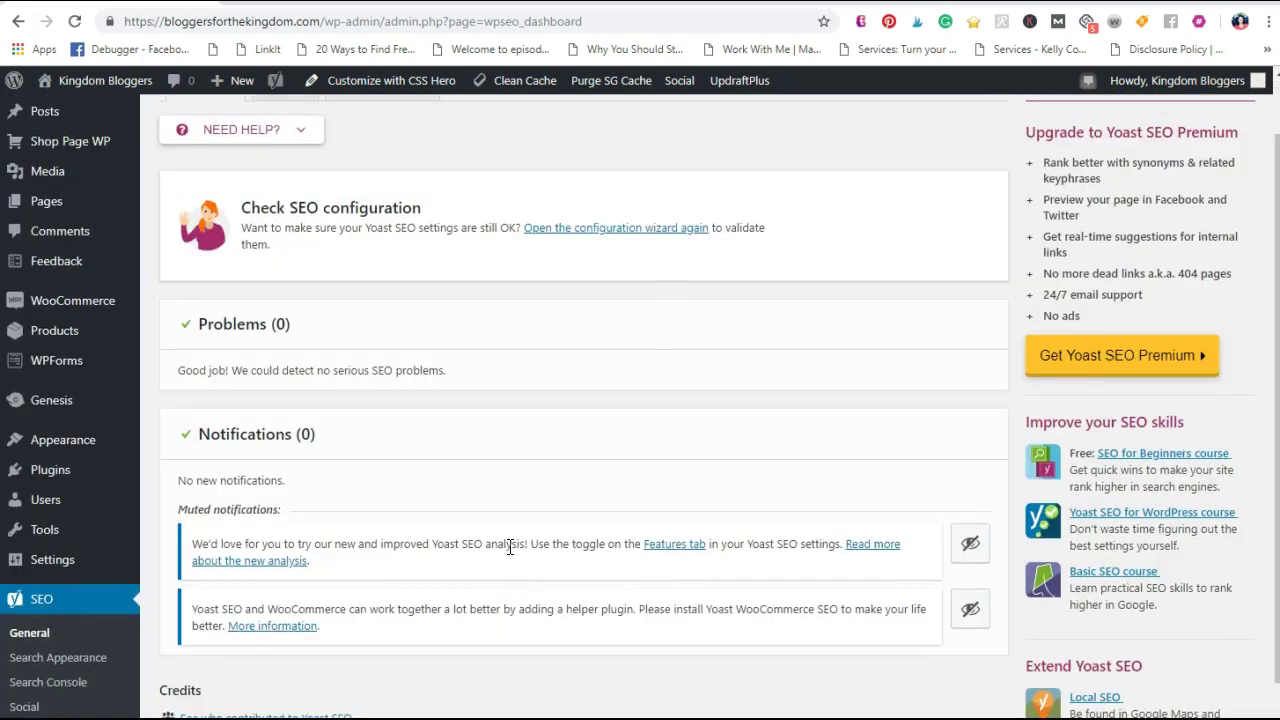
{"action": "mouse_move", "coordinate": [123, 560]}
{"action": "scroll", "coordinate": [123, 560], "scroll_direction": "down", "scroll_amount": 3}
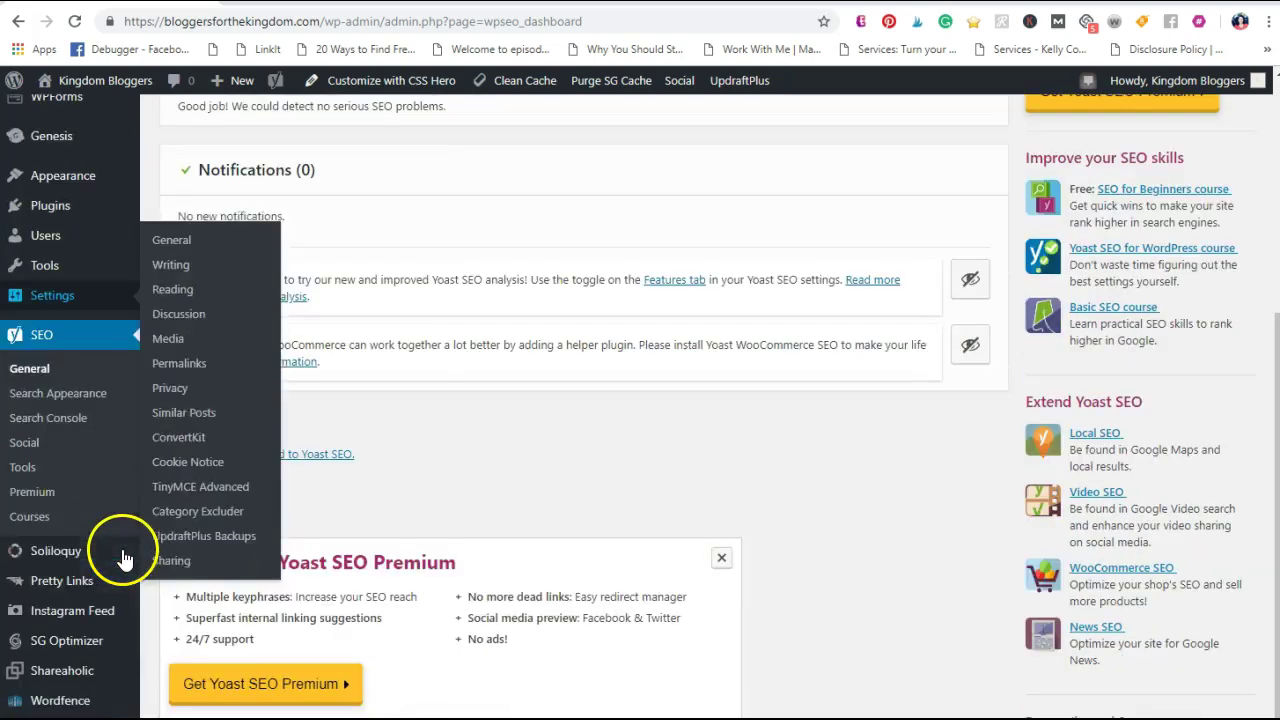
- Open Search Appearance and review its title separator, homepage and Knowledge Graph settings
{"action": "left_click", "coordinate": [60, 393]}
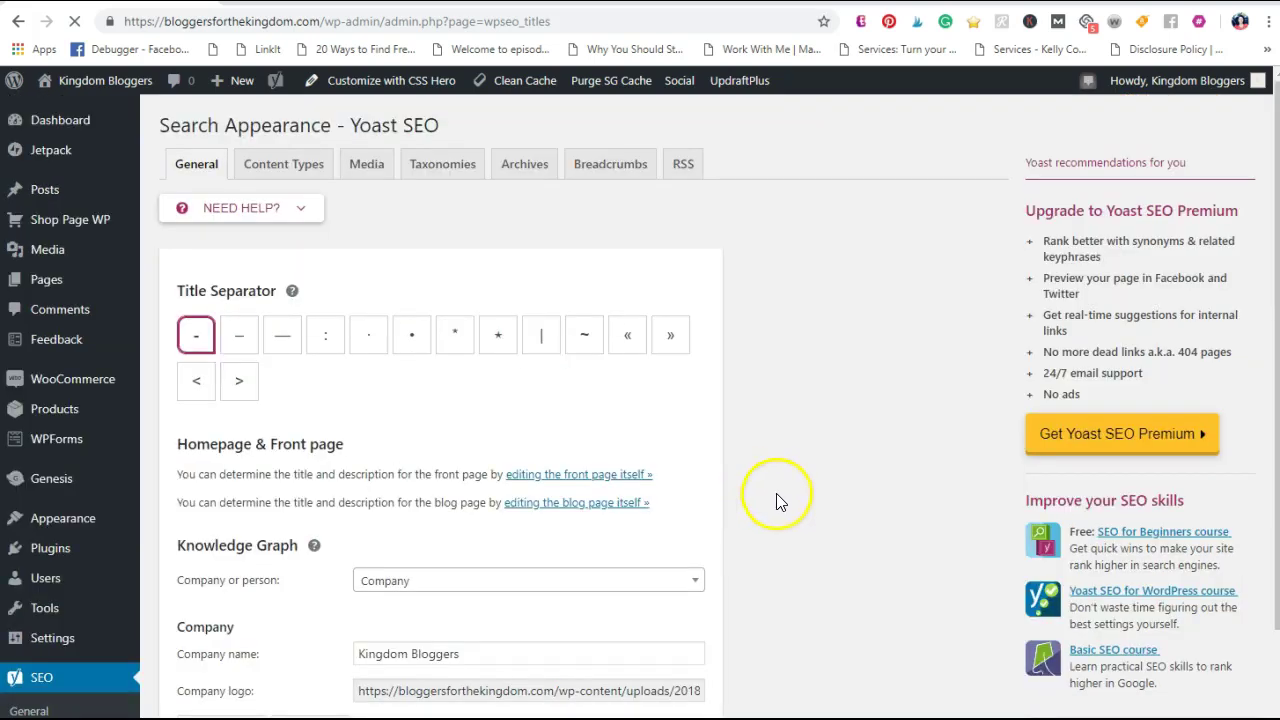
{"action": "scroll", "coordinate": [785, 513], "scroll_direction": "down", "scroll_amount": 1}
{"action": "scroll", "coordinate": [785, 513], "scroll_direction": "down", "scroll_amount": 2}
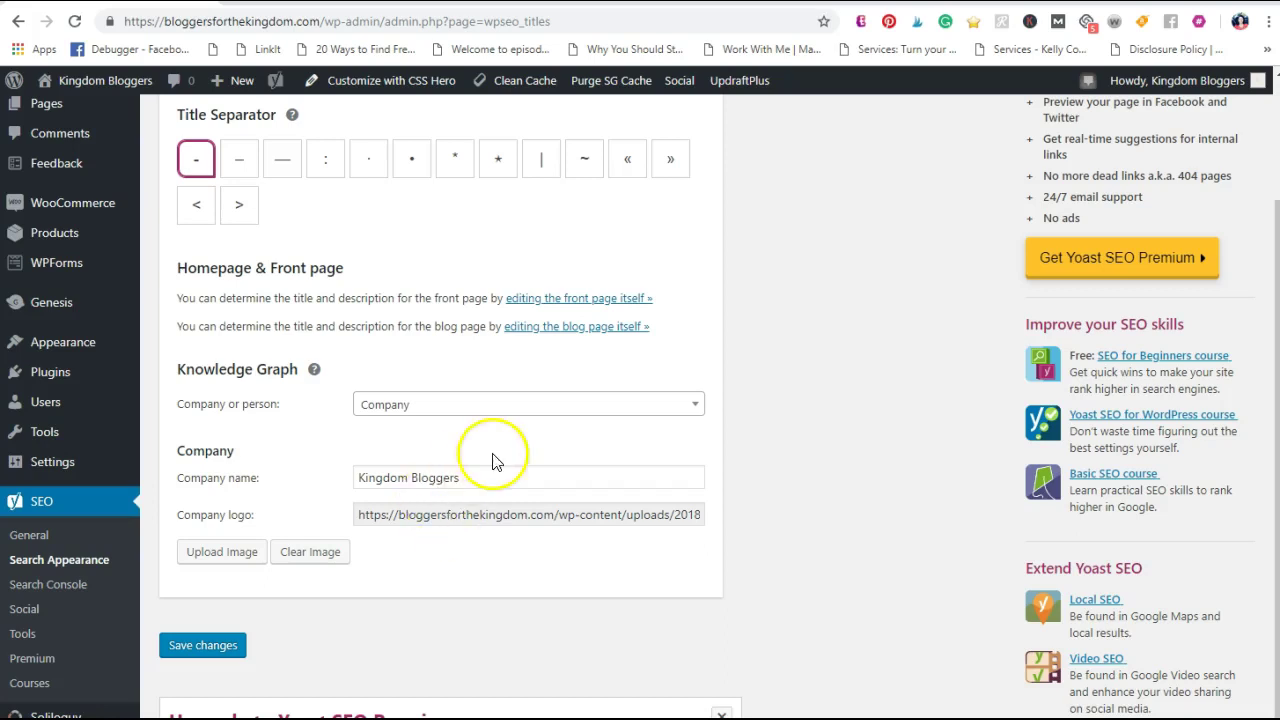
{"action": "scroll", "coordinate": [530, 565], "scroll_direction": "up", "scroll_amount": 1}
{"action": "scroll", "coordinate": [530, 565], "scroll_direction": "up", "scroll_amount": 1}
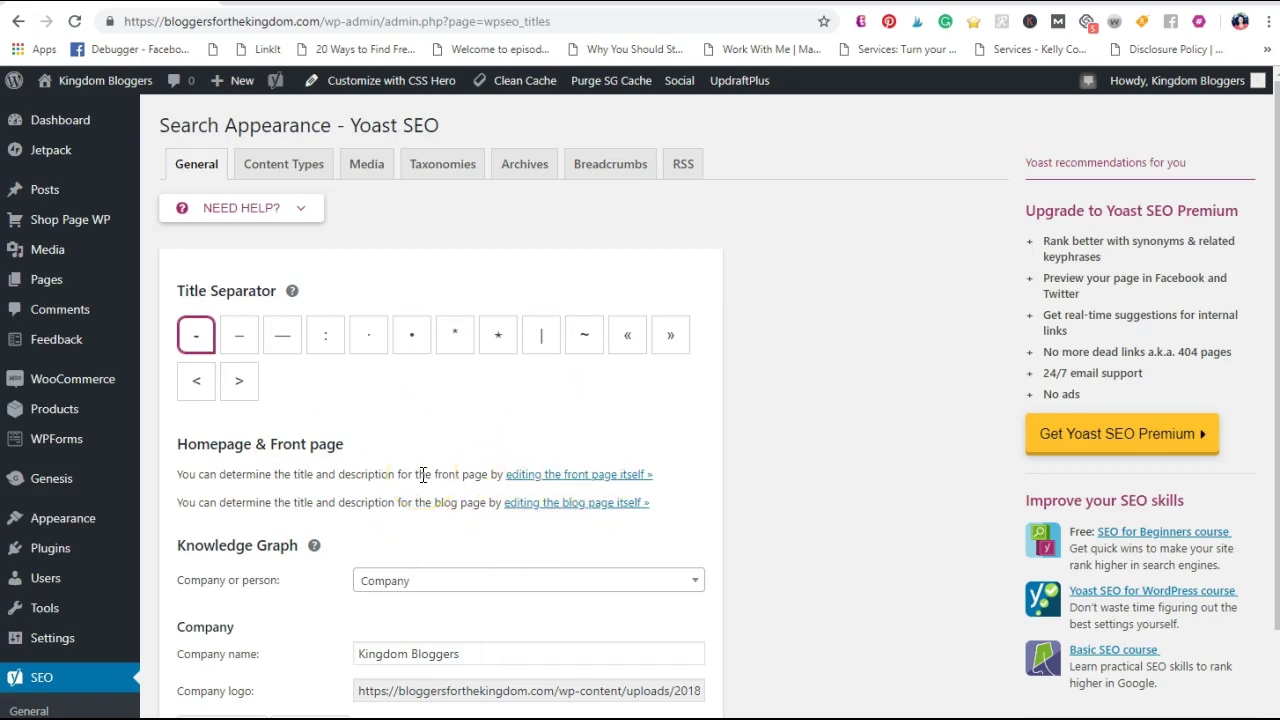
{"action": "mouse_move", "coordinate": [62, 280]}
- Open the front page and blog page editors in new tabs, then preview the live homepage
{"action": "right_click", "coordinate": [551, 474]}
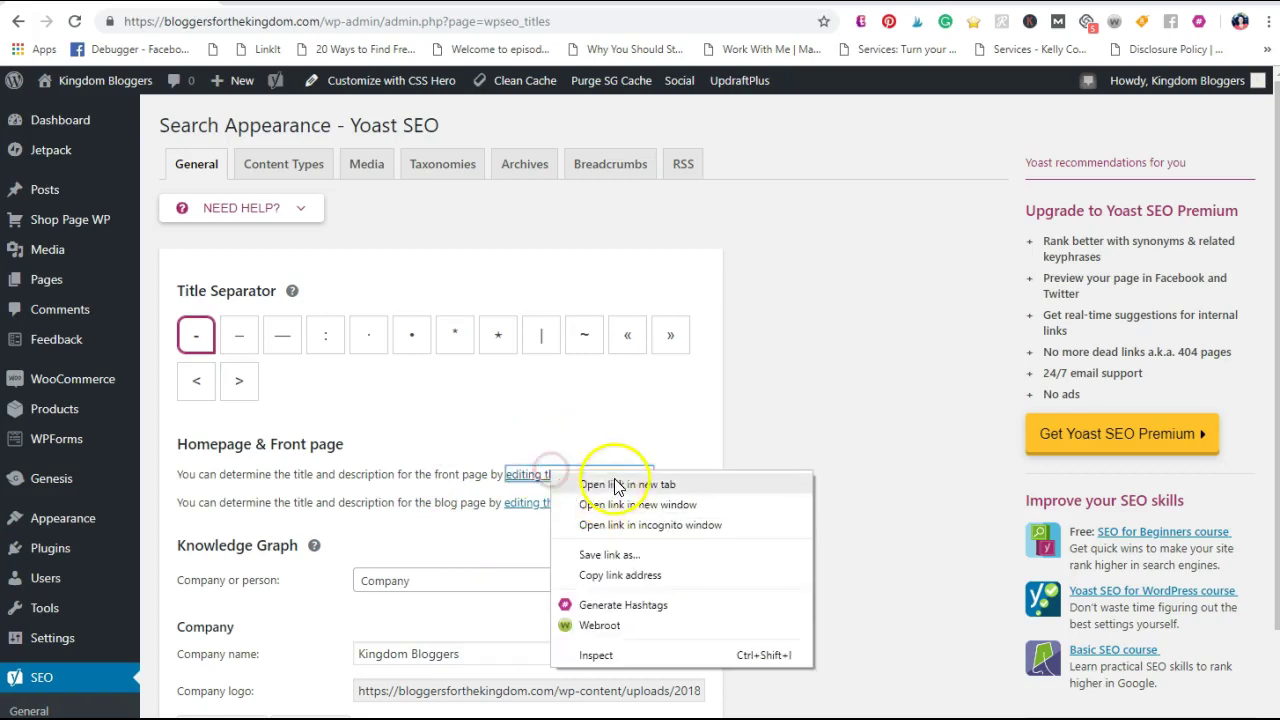
{"action": "left_click", "coordinate": [614, 479]}
{"action": "right_click", "coordinate": [595, 510]}
{"action": "left_click", "coordinate": [650, 517]}
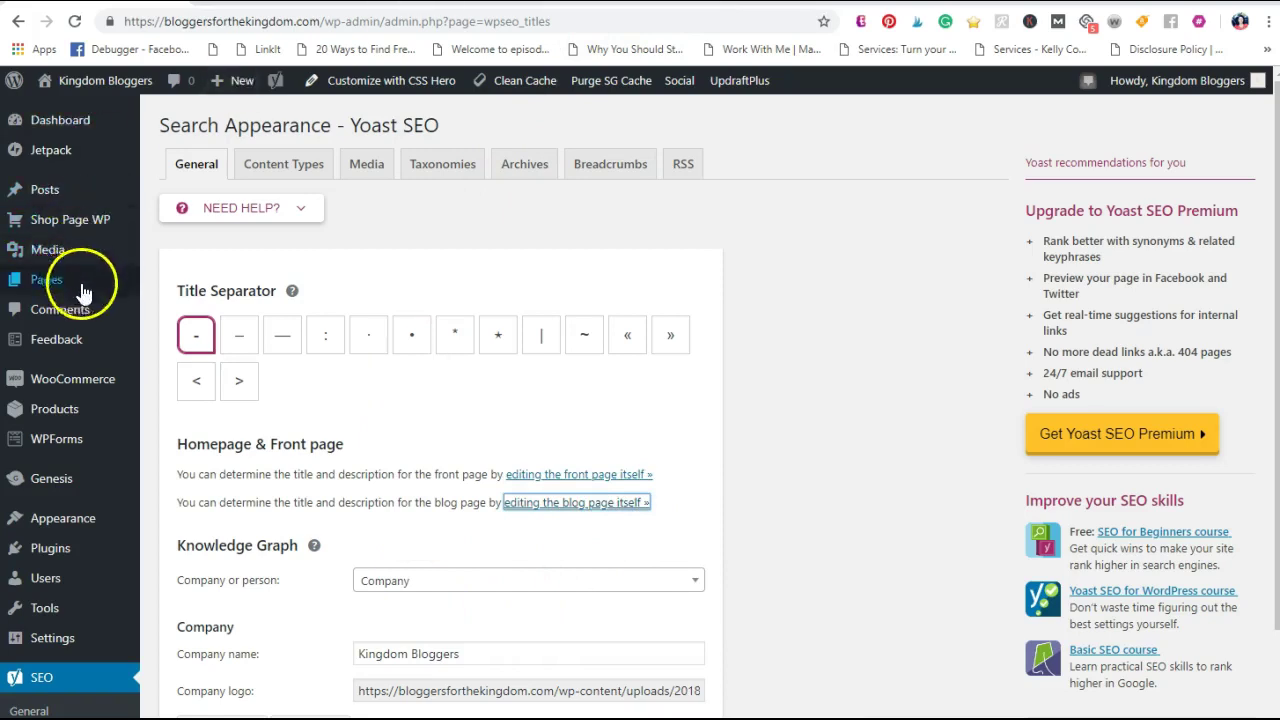
{"action": "left_click", "coordinate": [290, 2]}
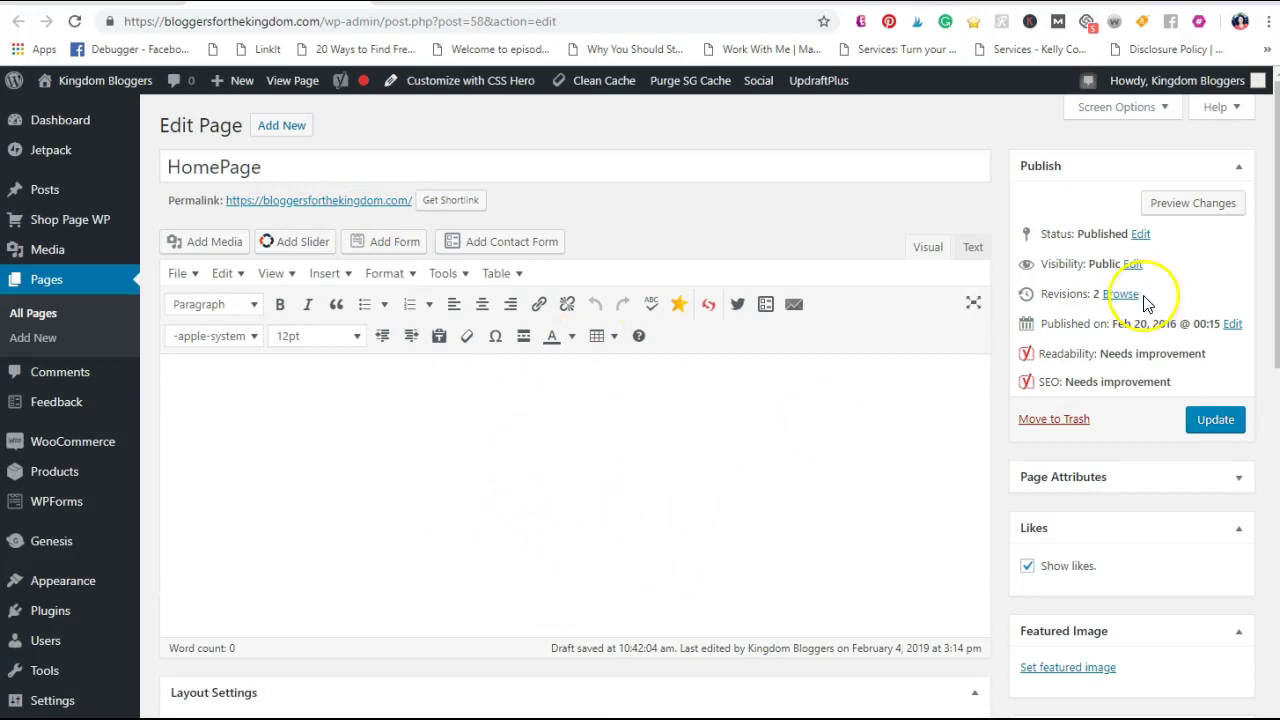
{"action": "left_click", "coordinate": [1190, 207]}
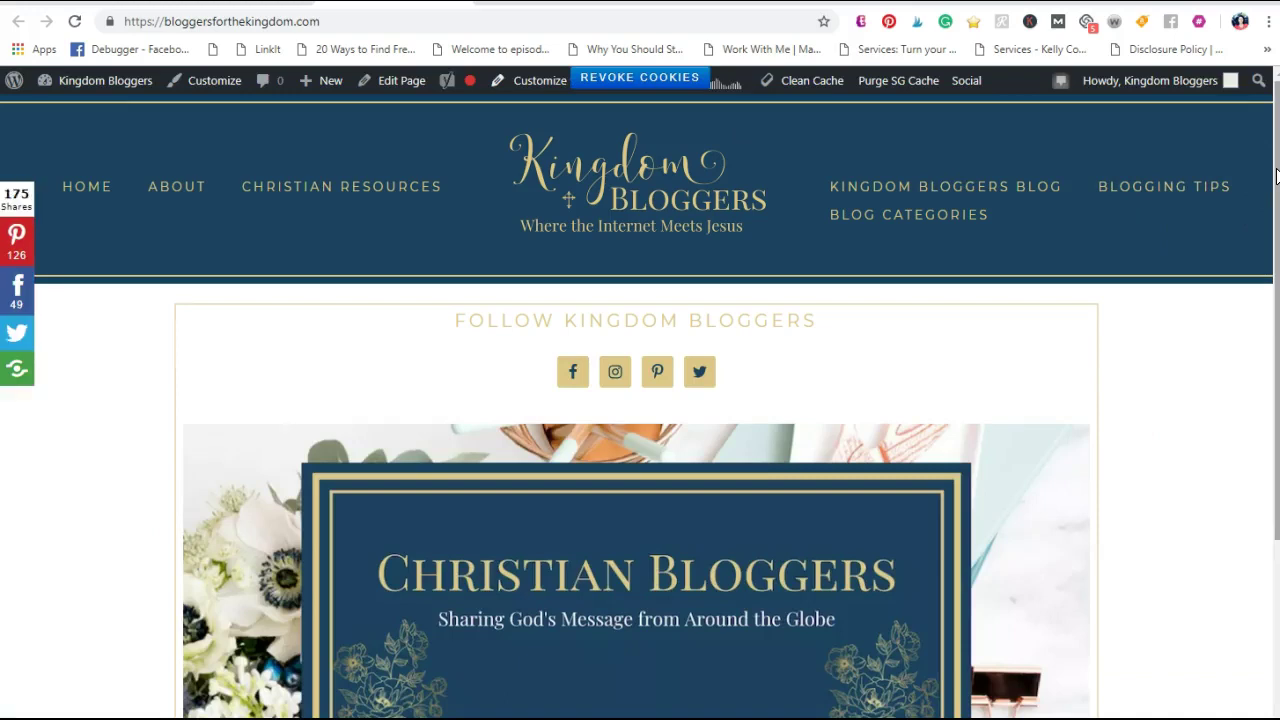
- Scroll through the live Kingdom Bloggers homepage preview
{"action": "scroll", "coordinate": [580, 575], "scroll_direction": "down", "scroll_amount": 5}
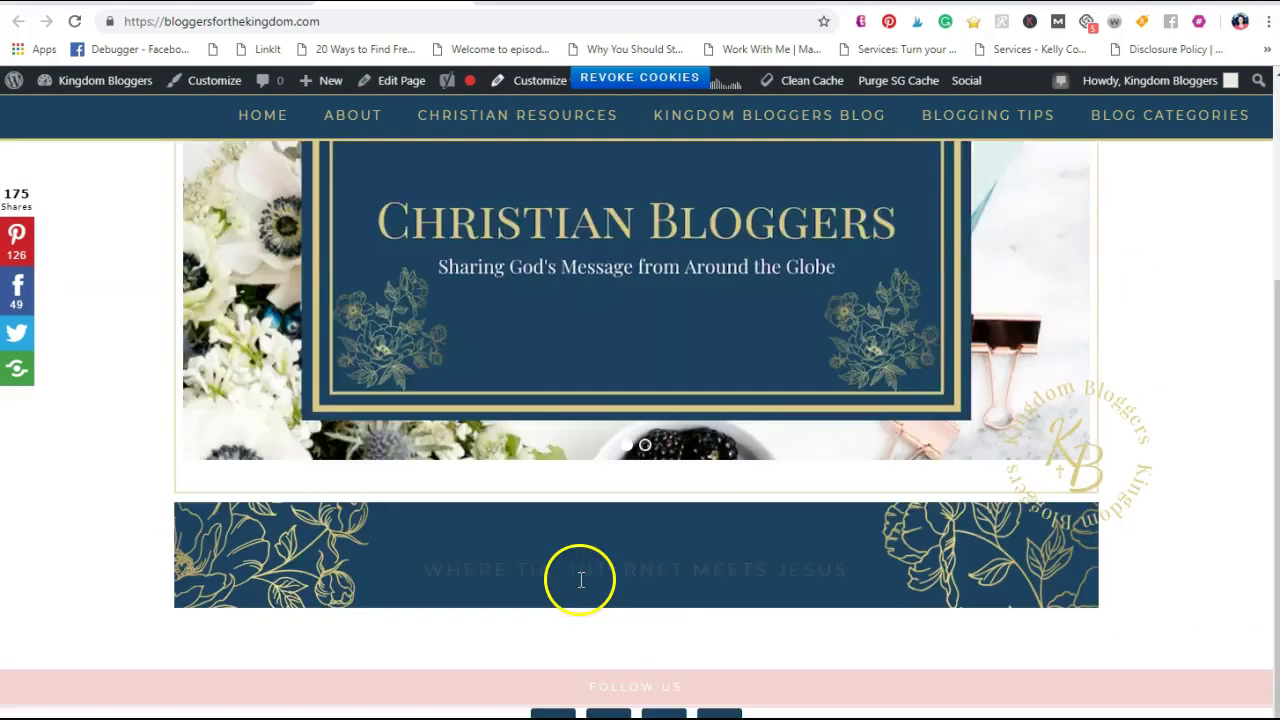
{"action": "scroll", "coordinate": [579, 579], "scroll_direction": "up", "scroll_amount": 5}
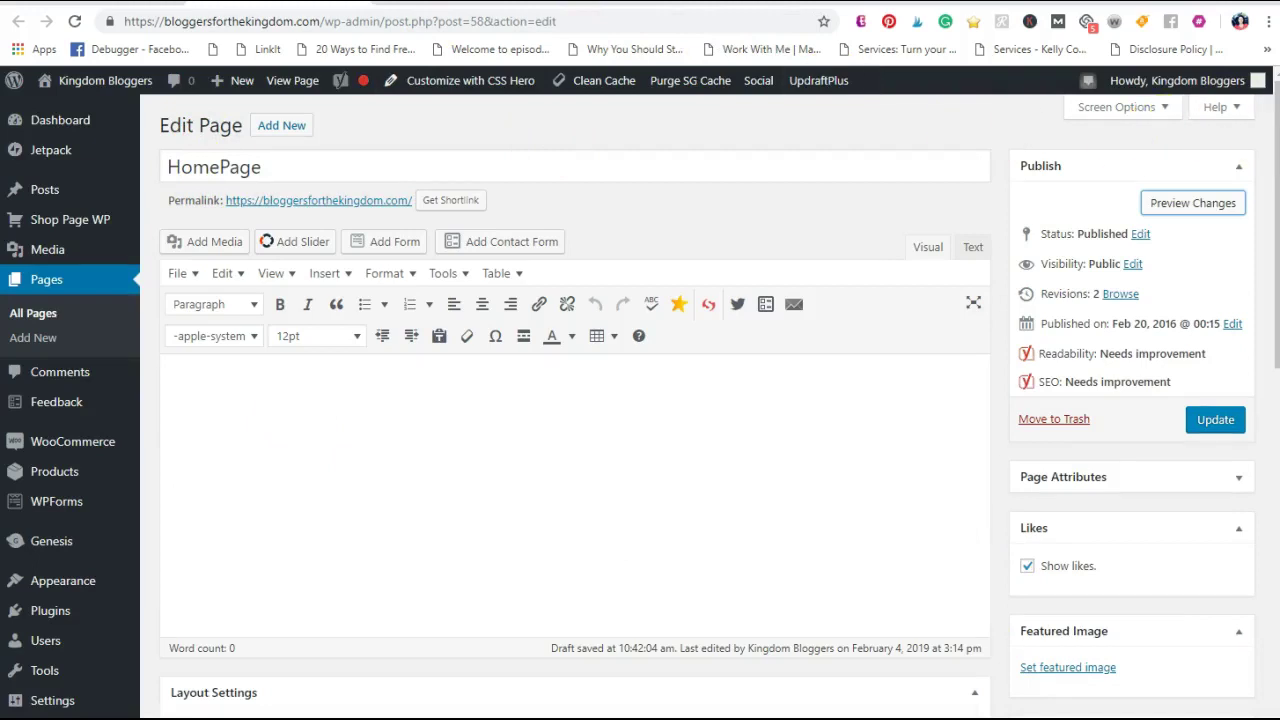
- Bring the HomePage's Yoast snippet preview with focus keyphrase 'Christian bloggers' into view
{"action": "left_click_drag", "start_coordinate": [1275, 150], "coordinate": [1236, 464]}
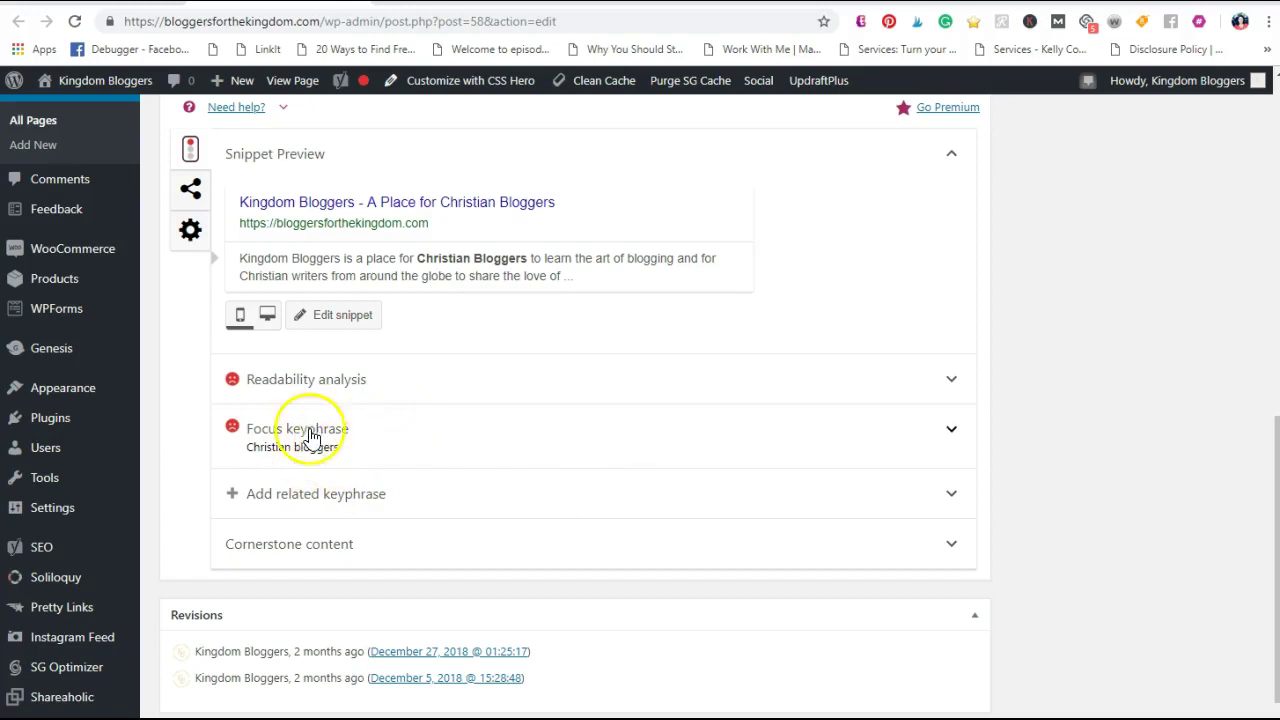
- Open the HomePage snippet editor with its SEO title, slug and meta description fields
{"action": "left_click", "coordinate": [346, 317]}
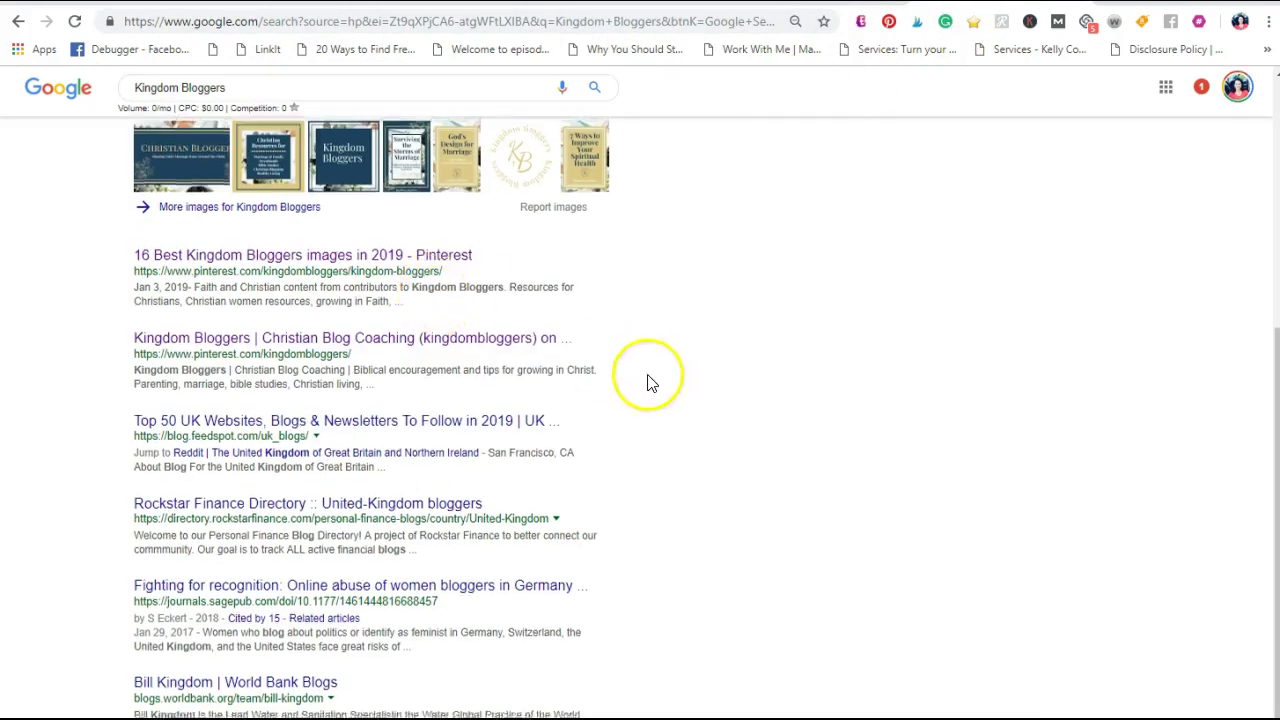
- Review the Google results for Kingdom Bloggers, including the site's Pinterest listings
{"action": "scroll", "coordinate": [646, 380], "scroll_direction": "up", "scroll_amount": 5}
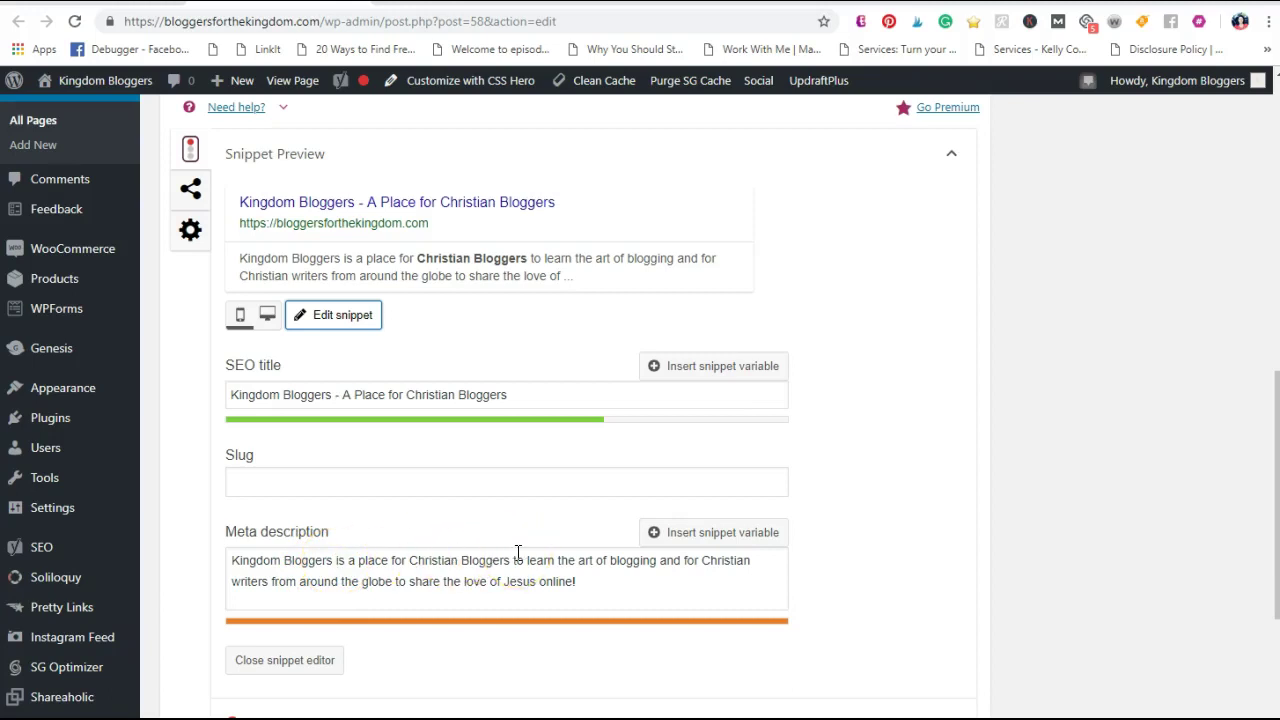
{"action": "scroll", "coordinate": [620, 580], "scroll_direction": "down", "scroll_amount": 2}
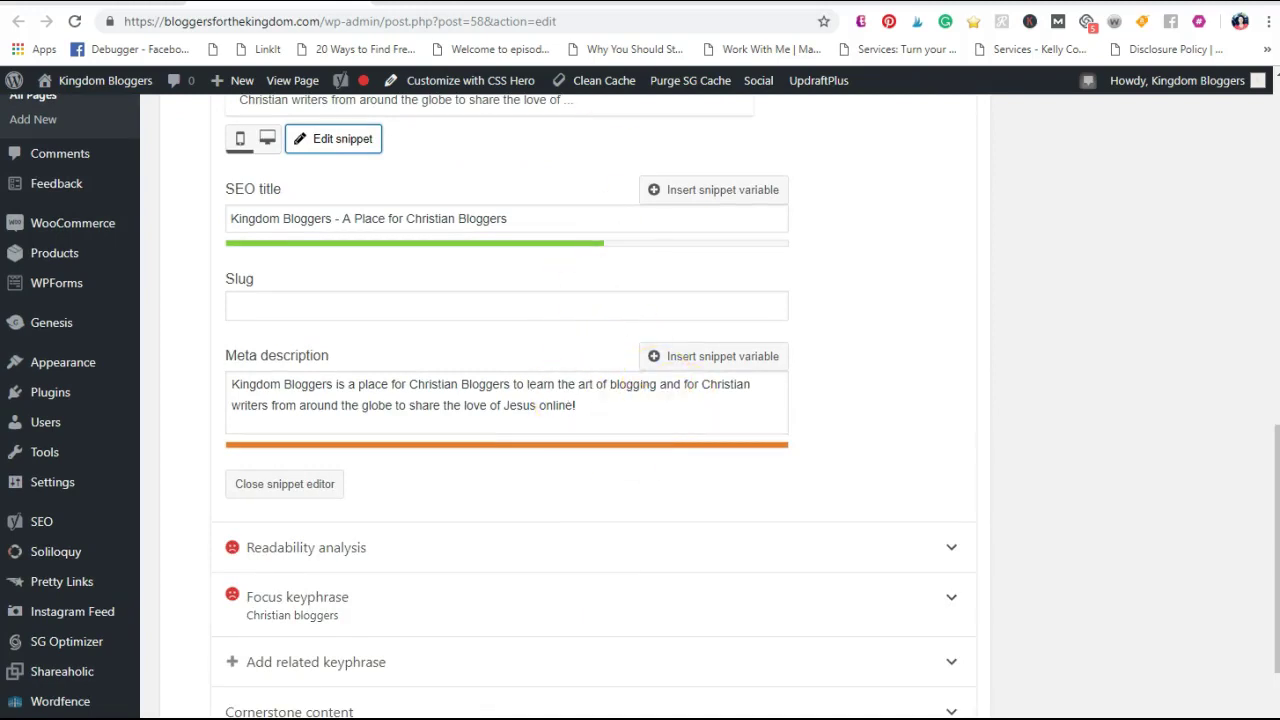
{"action": "key", "text": "ctrl+Tab"}
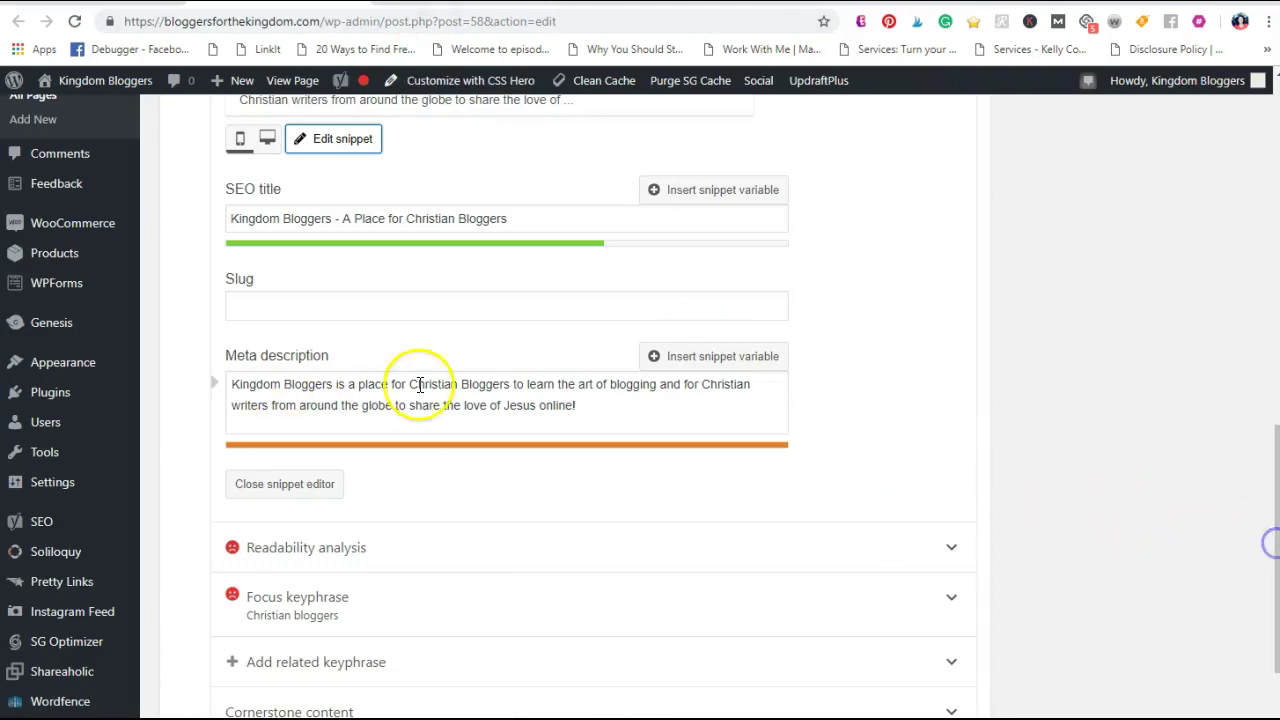
{"action": "scroll", "coordinate": [541, 563], "scroll_direction": "down", "scroll_amount": 3}
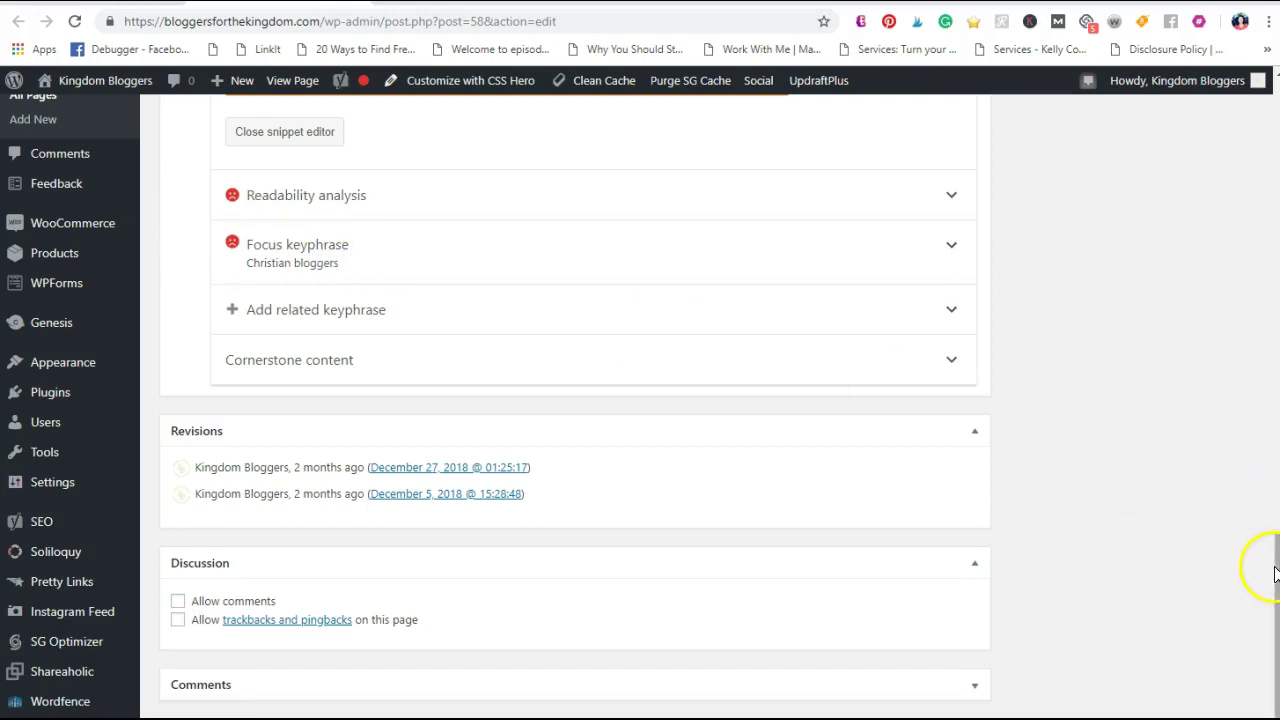
{"action": "scroll", "coordinate": [1266, 563], "scroll_direction": "up", "scroll_amount": 4}
{"action": "scroll", "coordinate": [1266, 563], "scroll_direction": "up", "scroll_amount": 5}
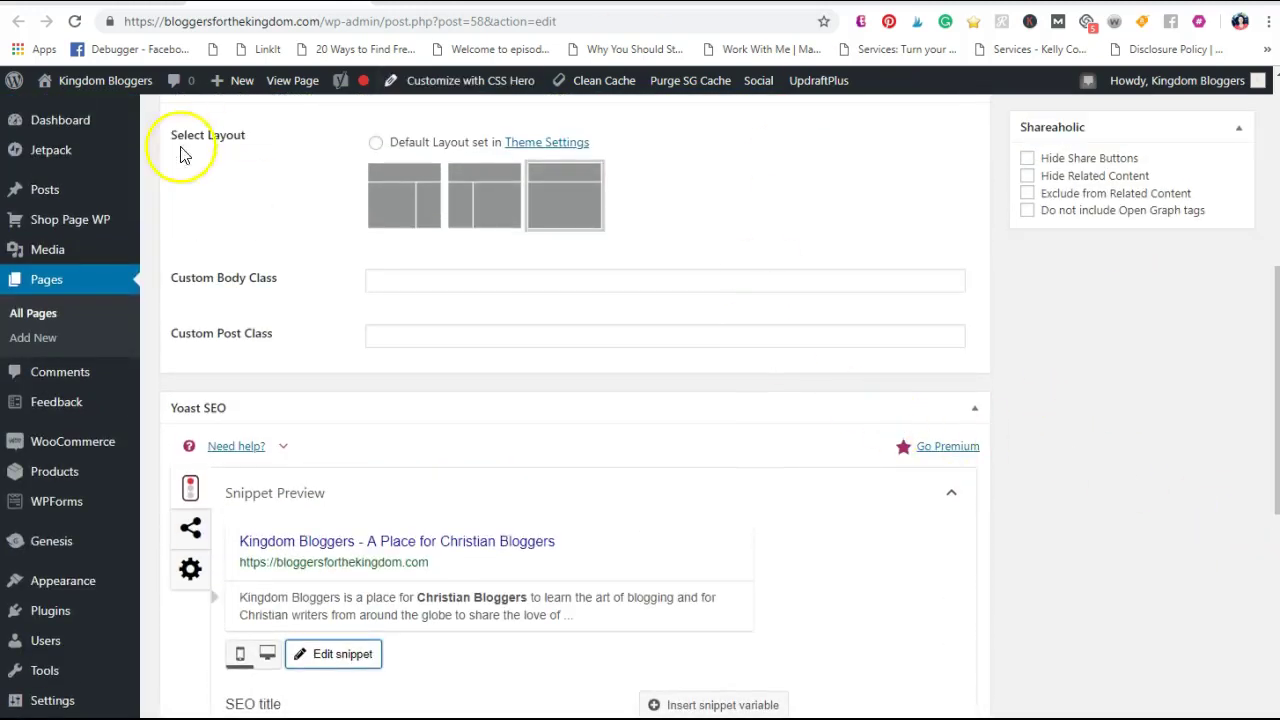
{"action": "left_click", "coordinate": [340, 256]}
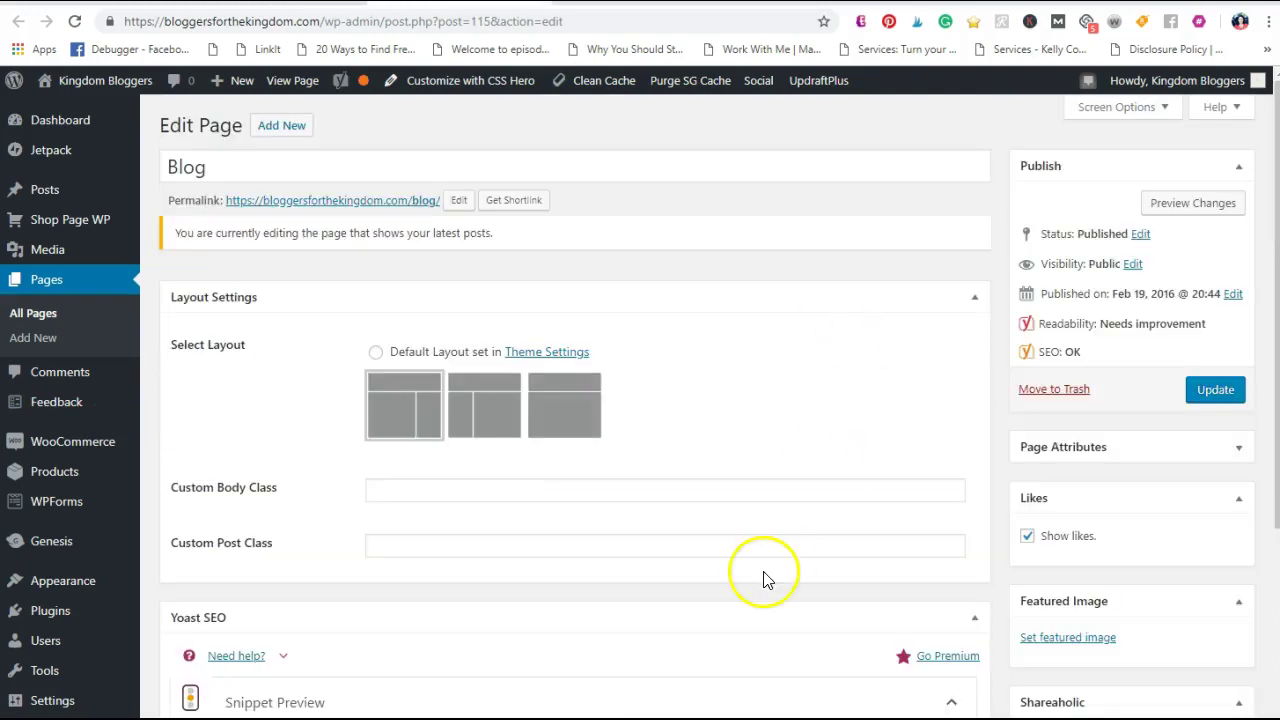
- Scroll the Blog page editor to its snippet titled 'Kingdom Bloggers - Where the Internet Meets Jesus'
{"action": "scroll", "coordinate": [763, 574], "scroll_direction": "down", "scroll_amount": 5}
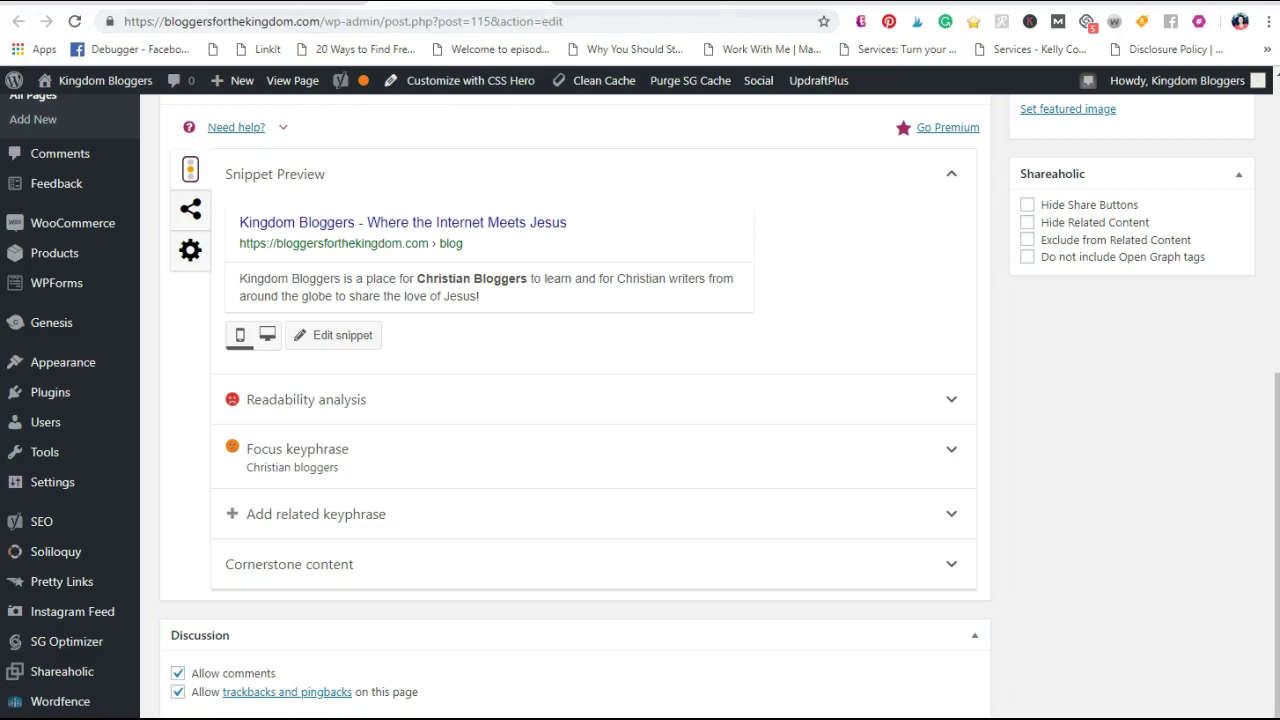
{"action": "scroll", "coordinate": [690, 500], "scroll_direction": "up", "scroll_amount": 3}
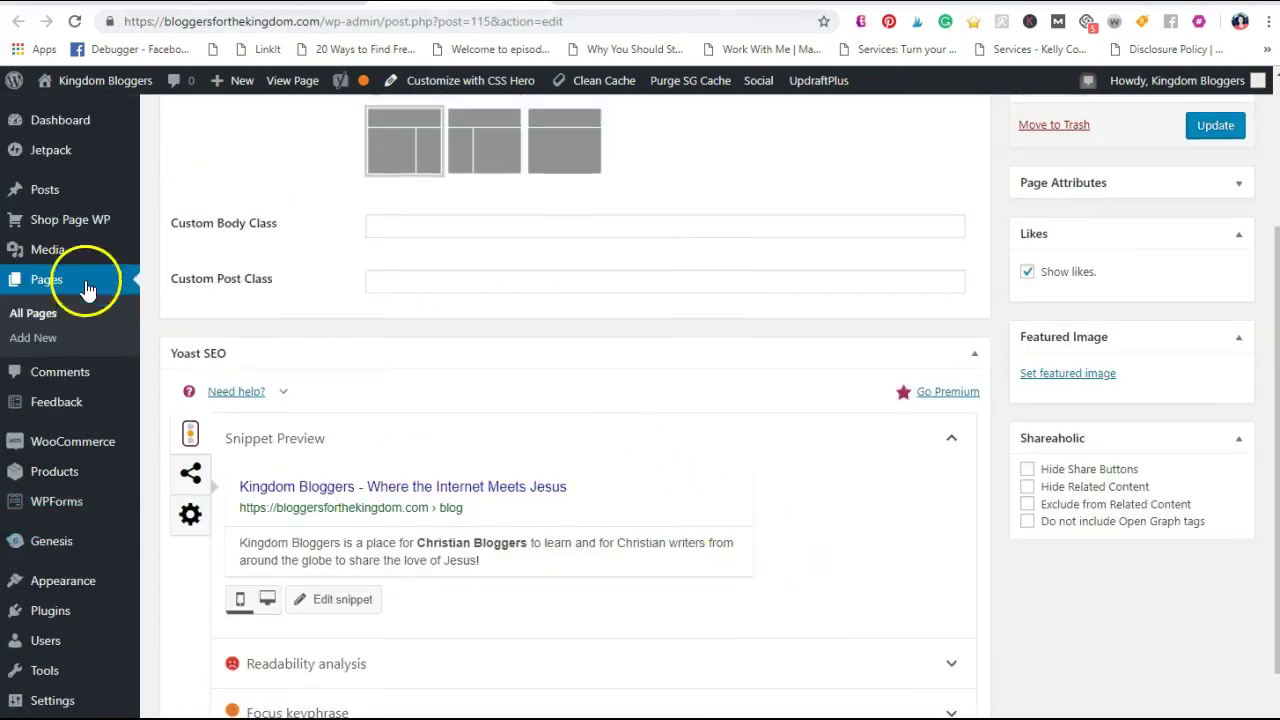
{"action": "scroll", "coordinate": [80, 486], "scroll_direction": "down", "scroll_amount": 3}
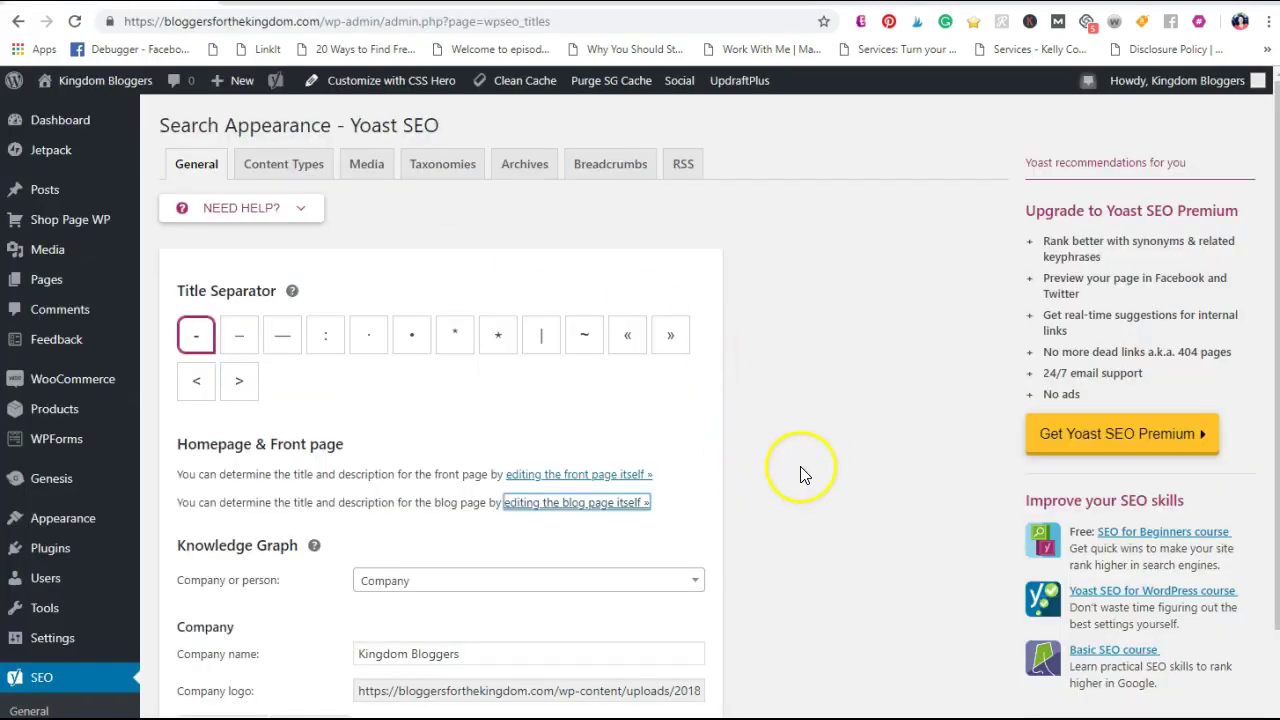
- Go to Yoast Social settings listing the Facebook, Twitter, Instagram and Pinterest profiles
{"action": "scroll", "coordinate": [800, 475], "scroll_direction": "down", "scroll_amount": 2}
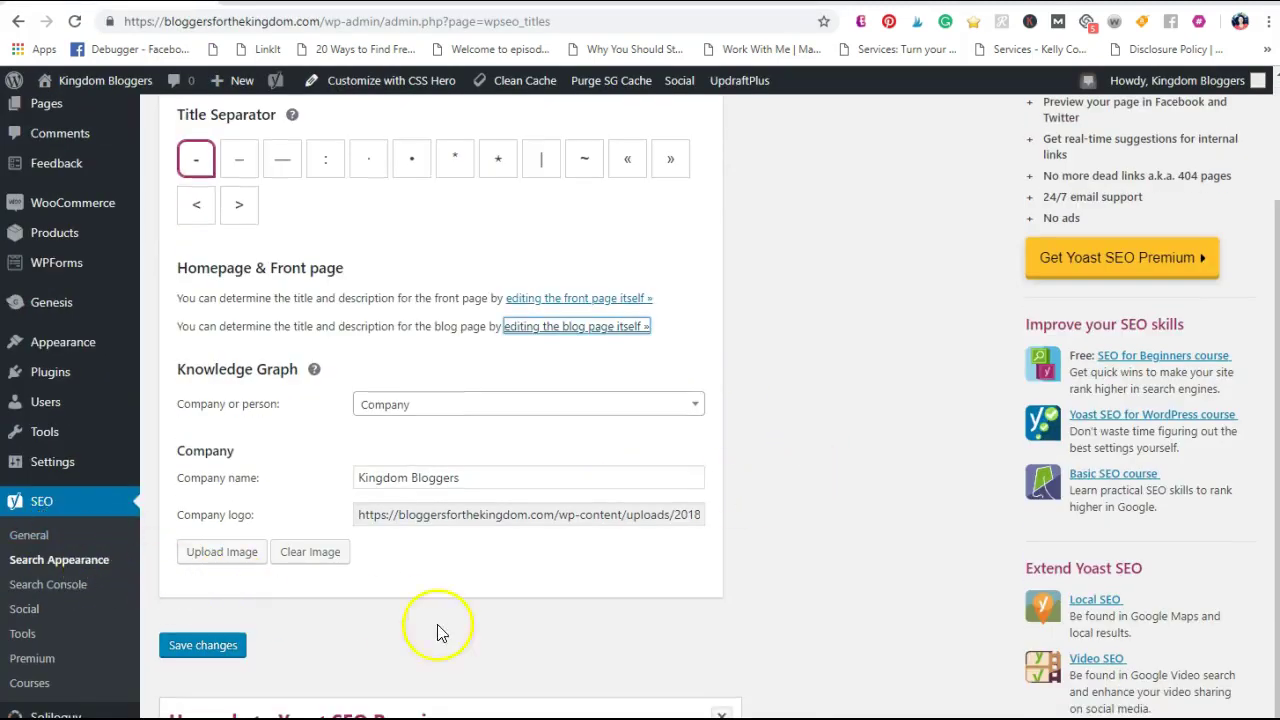
{"action": "scroll", "coordinate": [440, 630], "scroll_direction": "up", "scroll_amount": 2}
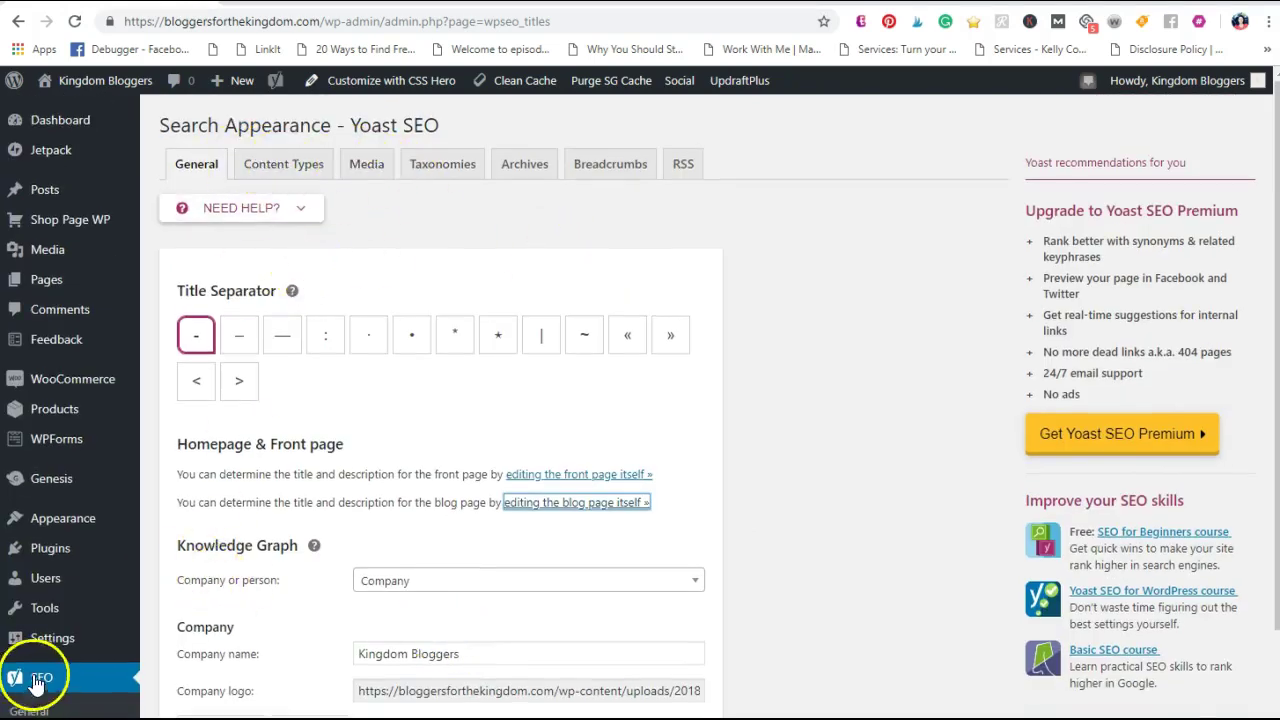
{"action": "scroll", "coordinate": [40, 680], "scroll_direction": "down", "scroll_amount": 3}
{"action": "left_click", "coordinate": [38, 521]}
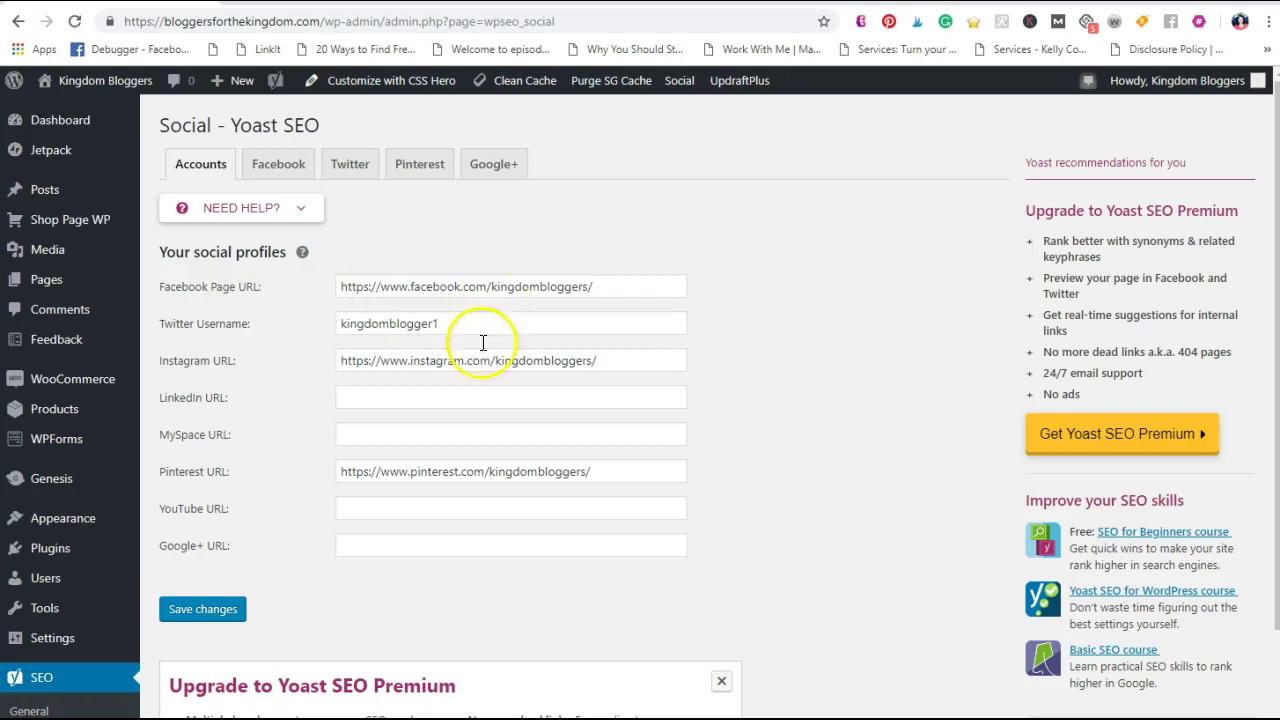
- Review the Facebook, Twitter and Pinterest social tabs, then go to Yoast's Search Console page
{"action": "left_click", "coordinate": [277, 178]}
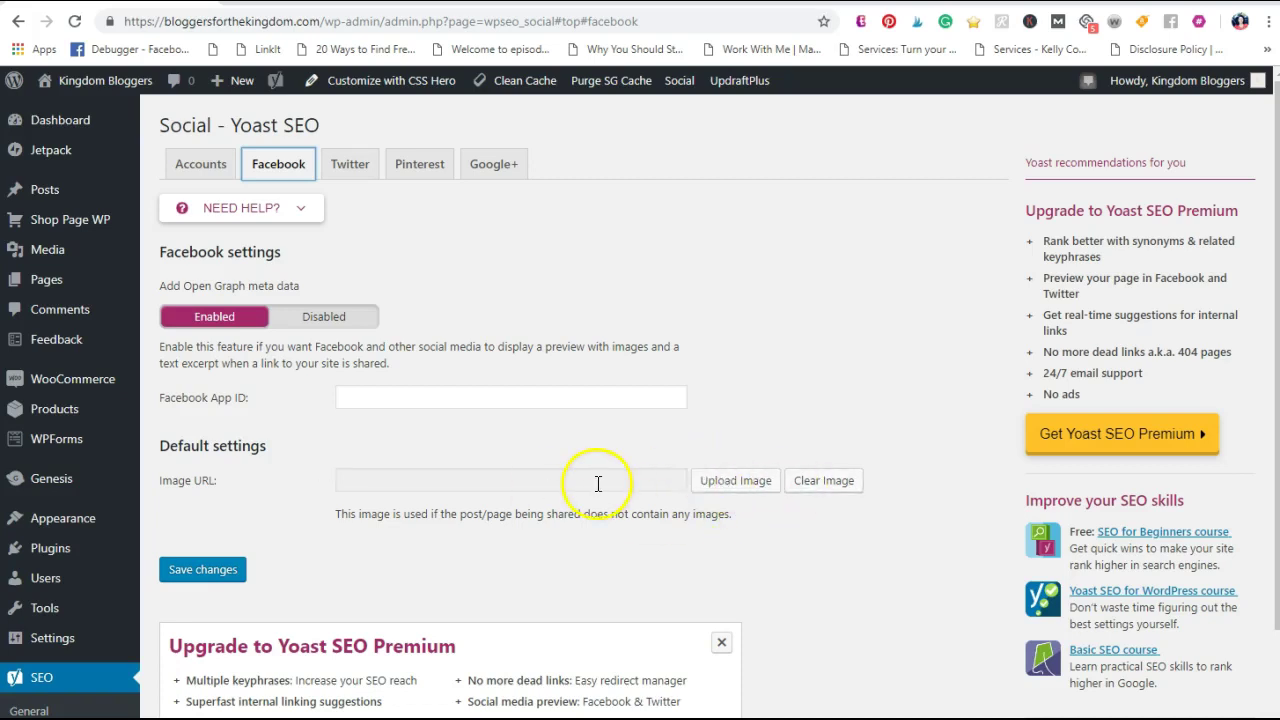
{"action": "left_click", "coordinate": [422, 168]}
{"action": "left_click", "coordinate": [349, 166]}
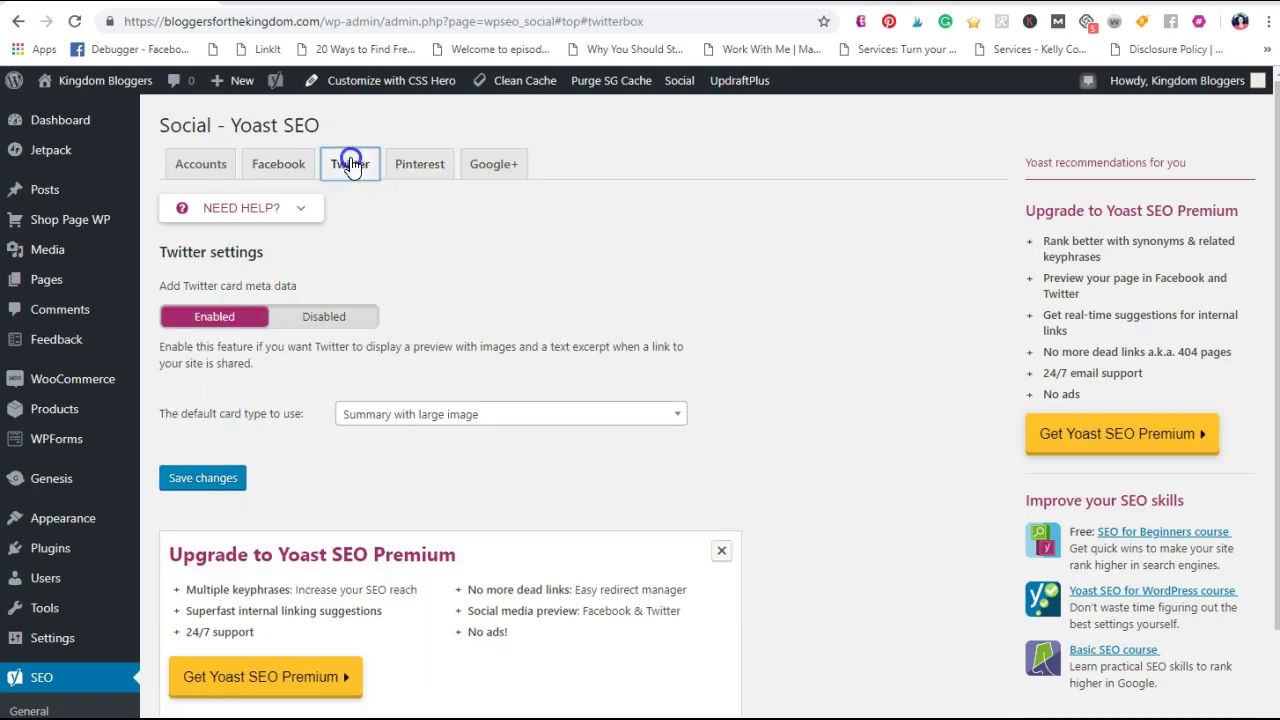
{"action": "left_click", "coordinate": [416, 165]}
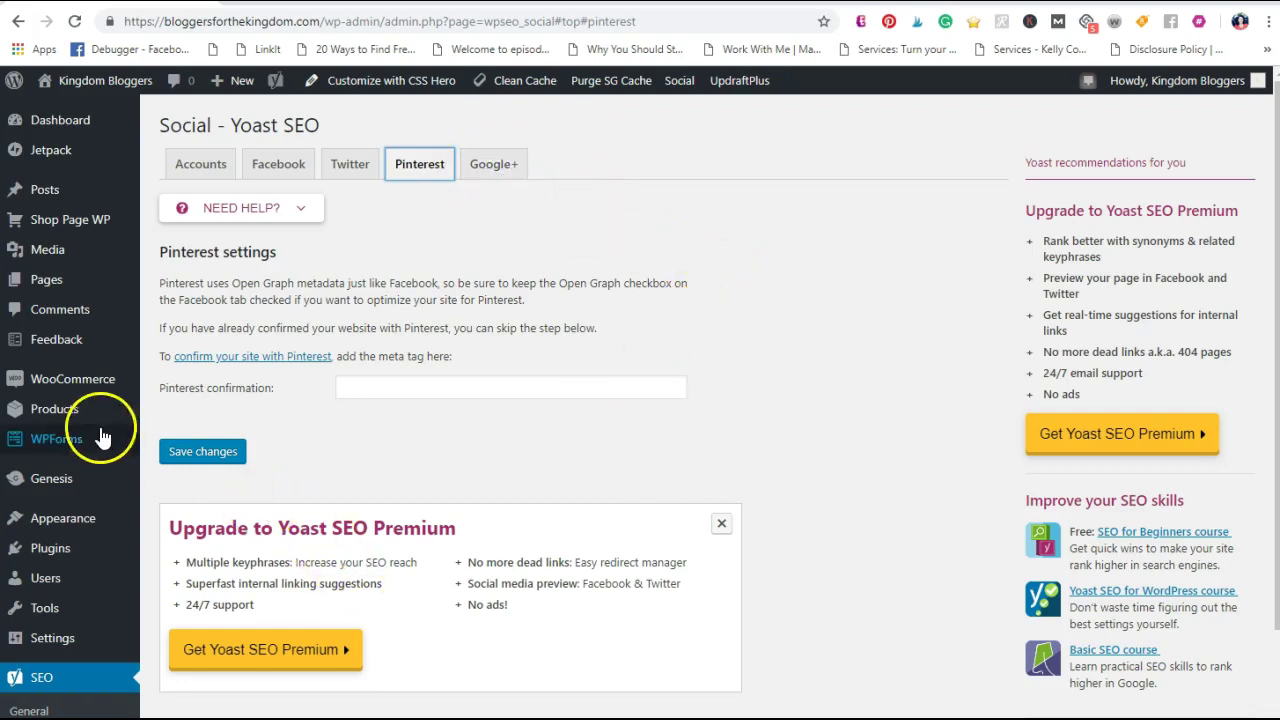
{"action": "scroll", "coordinate": [130, 436], "scroll_direction": "down", "scroll_amount": 3}
{"action": "scroll", "coordinate": [300, 520], "scroll_direction": "up", "scroll_amount": 3}
{"action": "scroll", "coordinate": [400, 606], "scroll_direction": "down", "scroll_amount": 2}
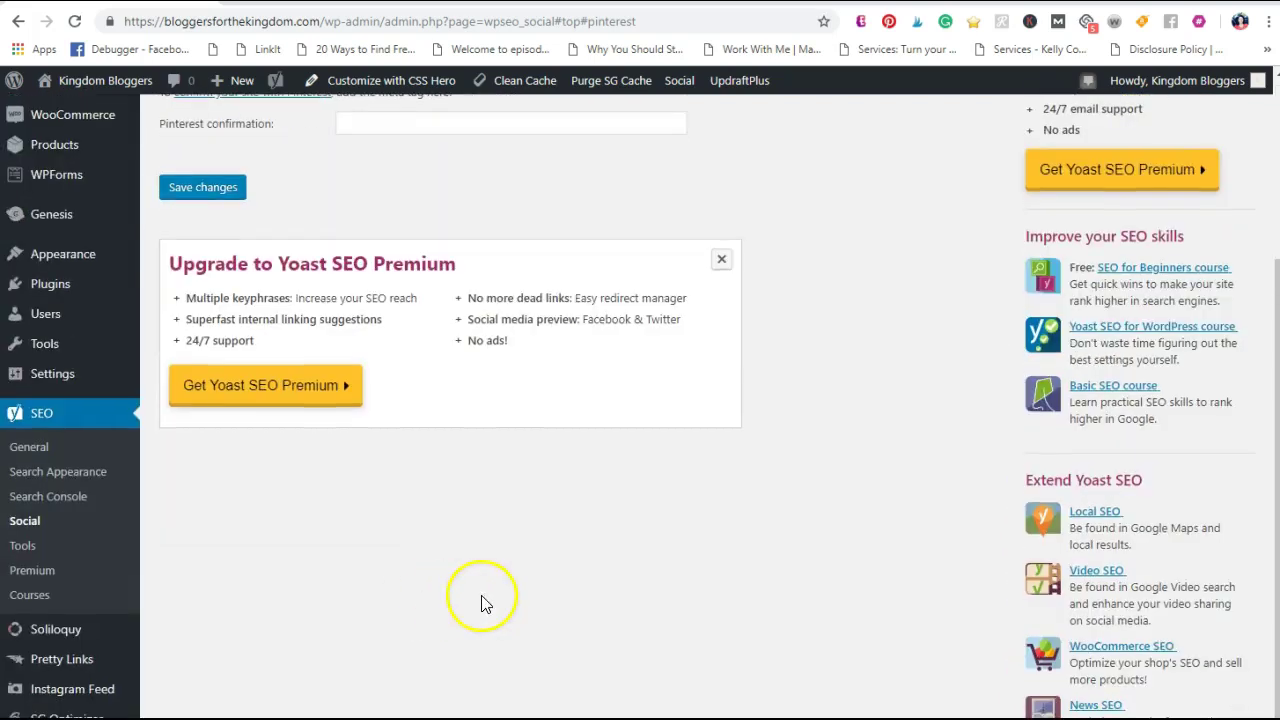
{"action": "left_click", "coordinate": [55, 495]}
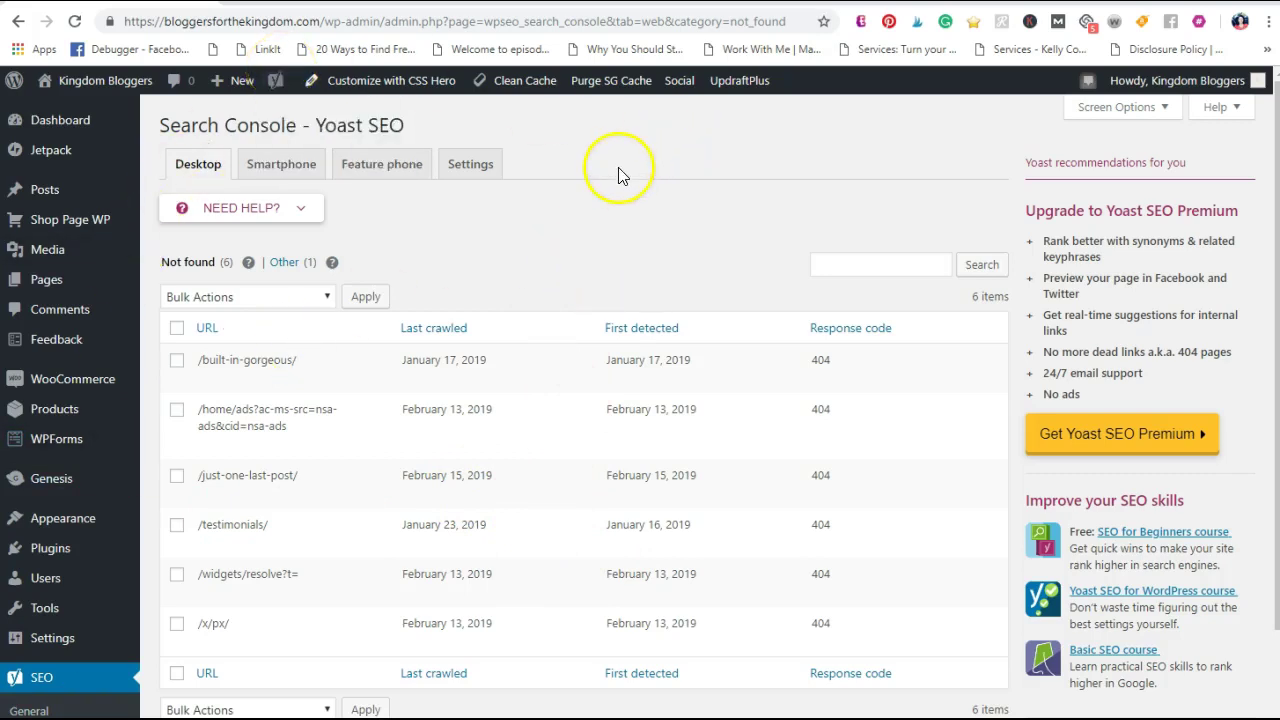
- Show the All Pages list of the site's 22 pages
{"action": "left_click", "coordinate": [50, 279]}
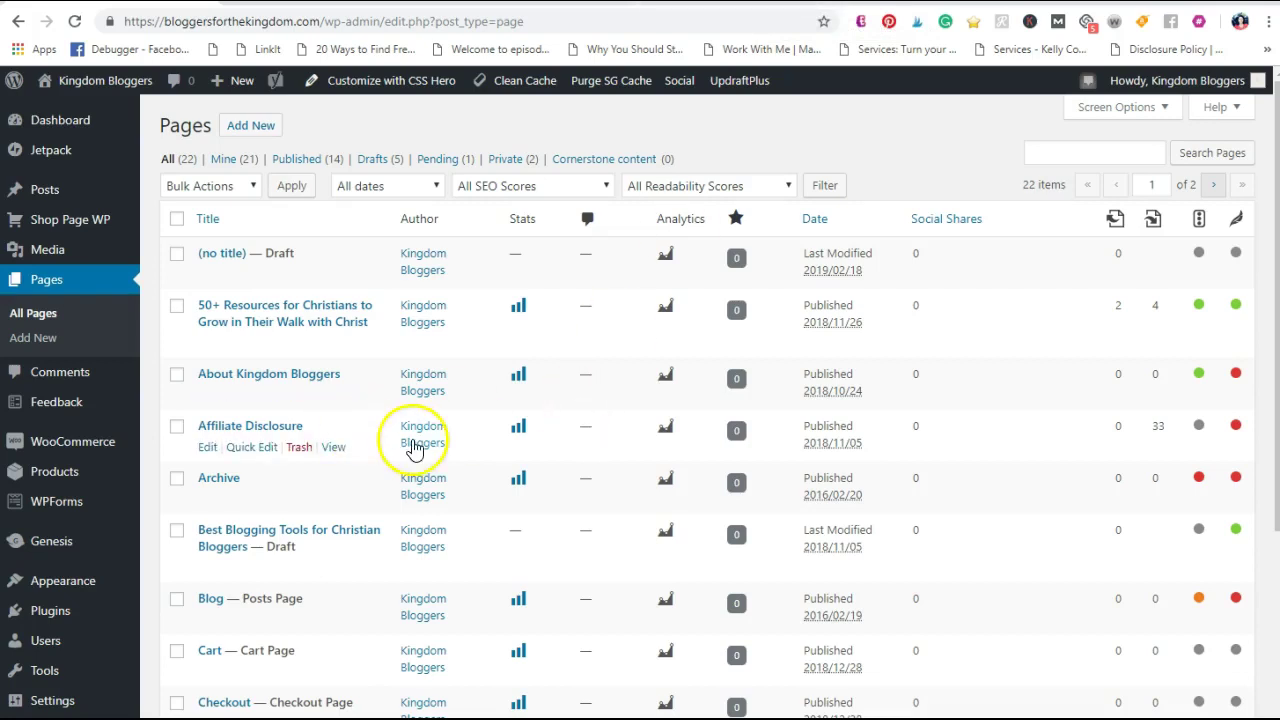
{"action": "scroll", "coordinate": [414, 443], "scroll_direction": "down", "scroll_amount": 3}
{"action": "scroll", "coordinate": [434, 583], "scroll_direction": "up", "scroll_amount": 2}
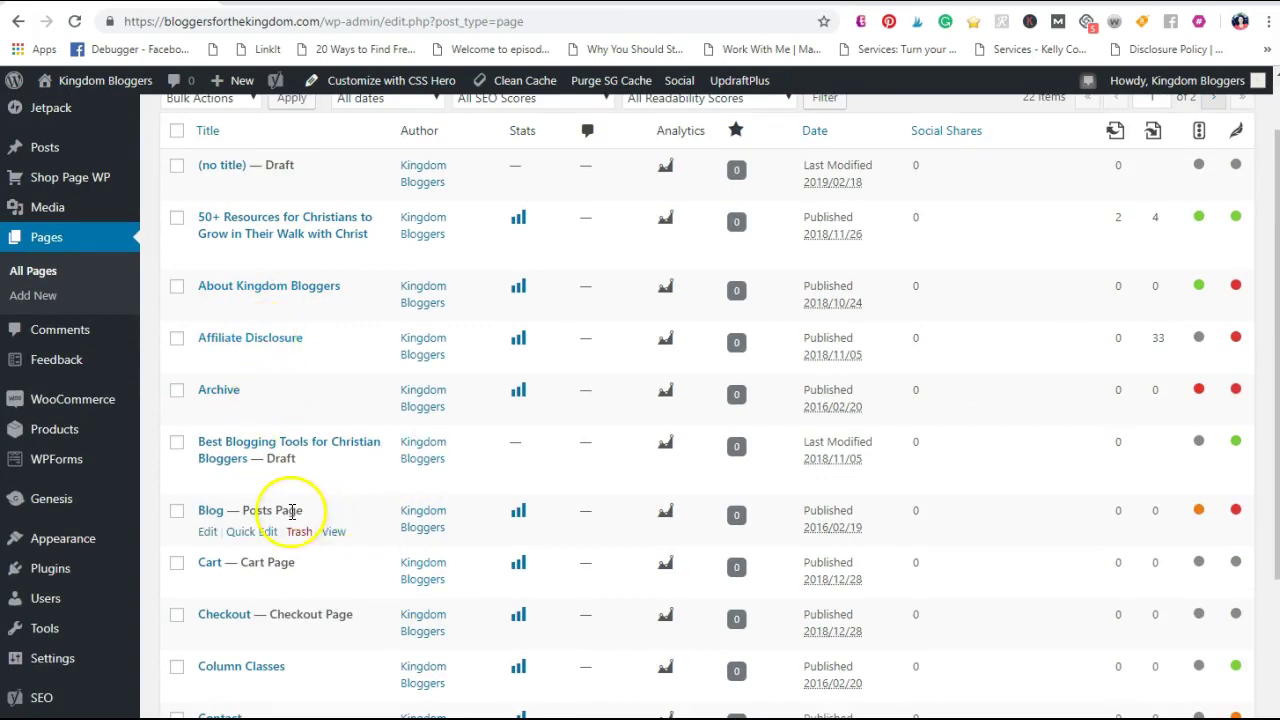
{"action": "scroll", "coordinate": [294, 509], "scroll_direction": "down", "scroll_amount": 2}
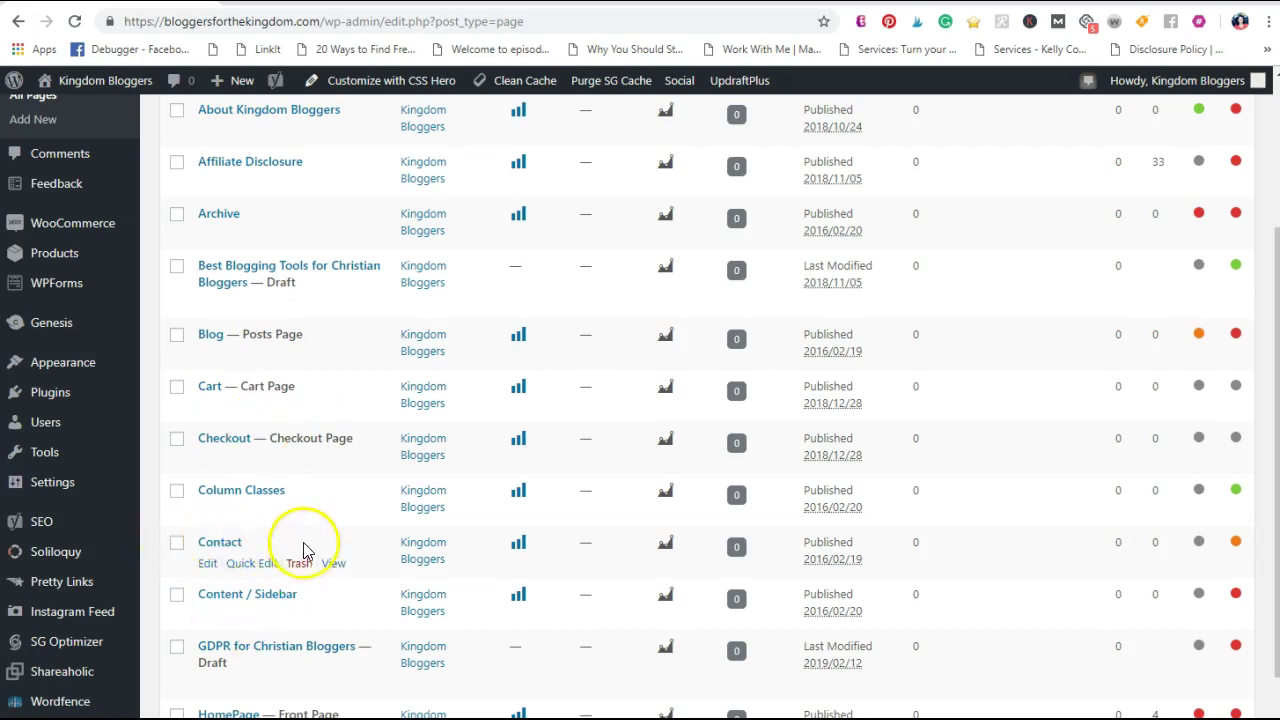
{"action": "scroll", "coordinate": [305, 551], "scroll_direction": "down", "scroll_amount": 3}
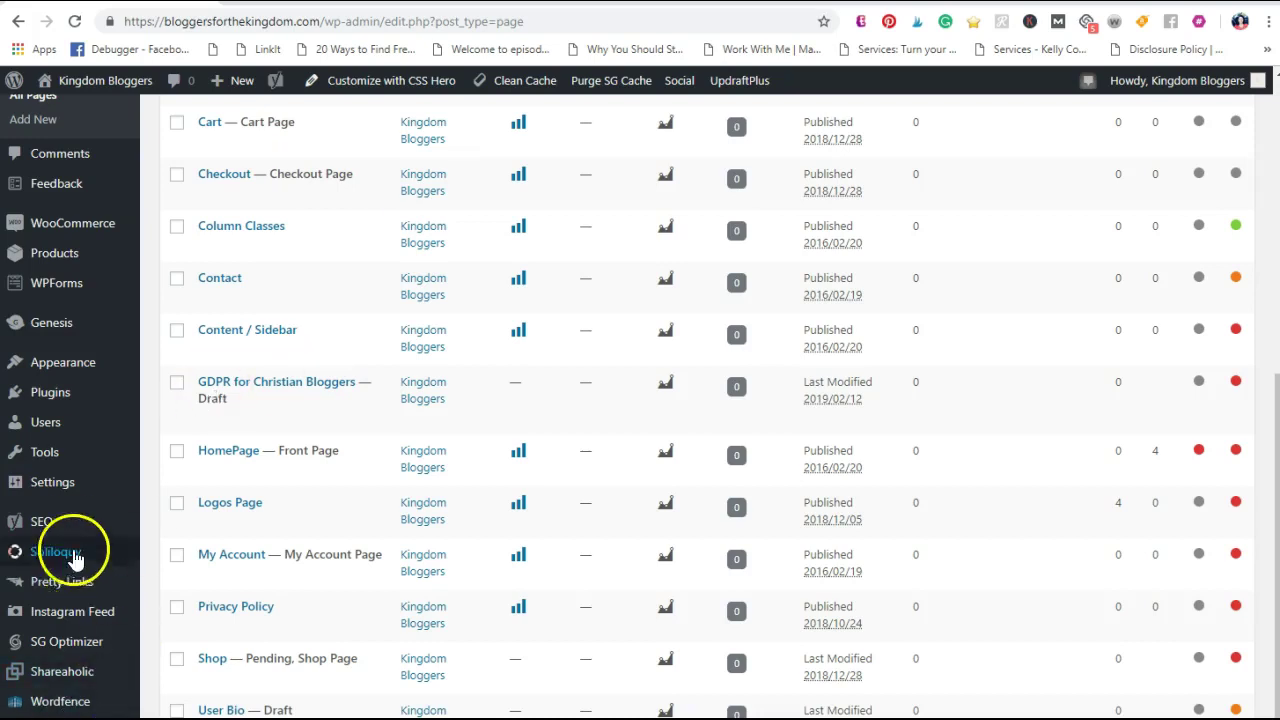
{"action": "mouse_move", "coordinate": [63, 520]}
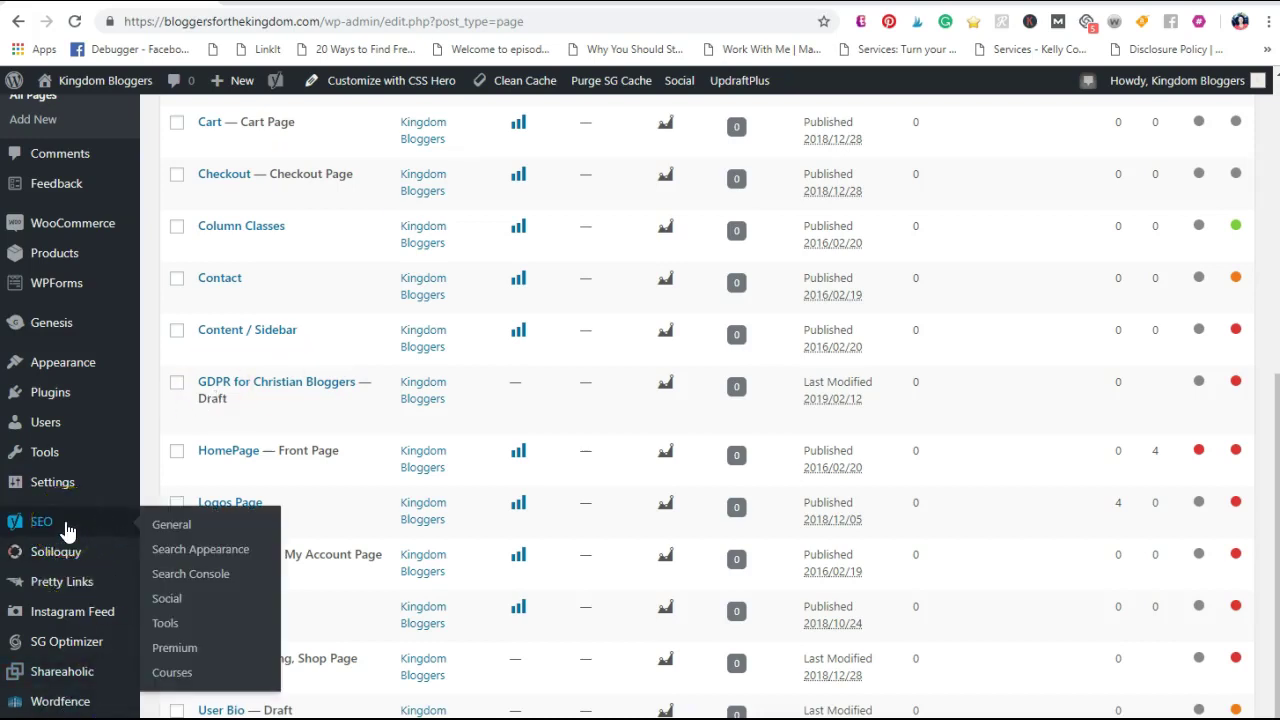
- Show Yoast's General Features tab and read the XML sitemaps feature explanation
{"action": "left_click", "coordinate": [60, 521]}
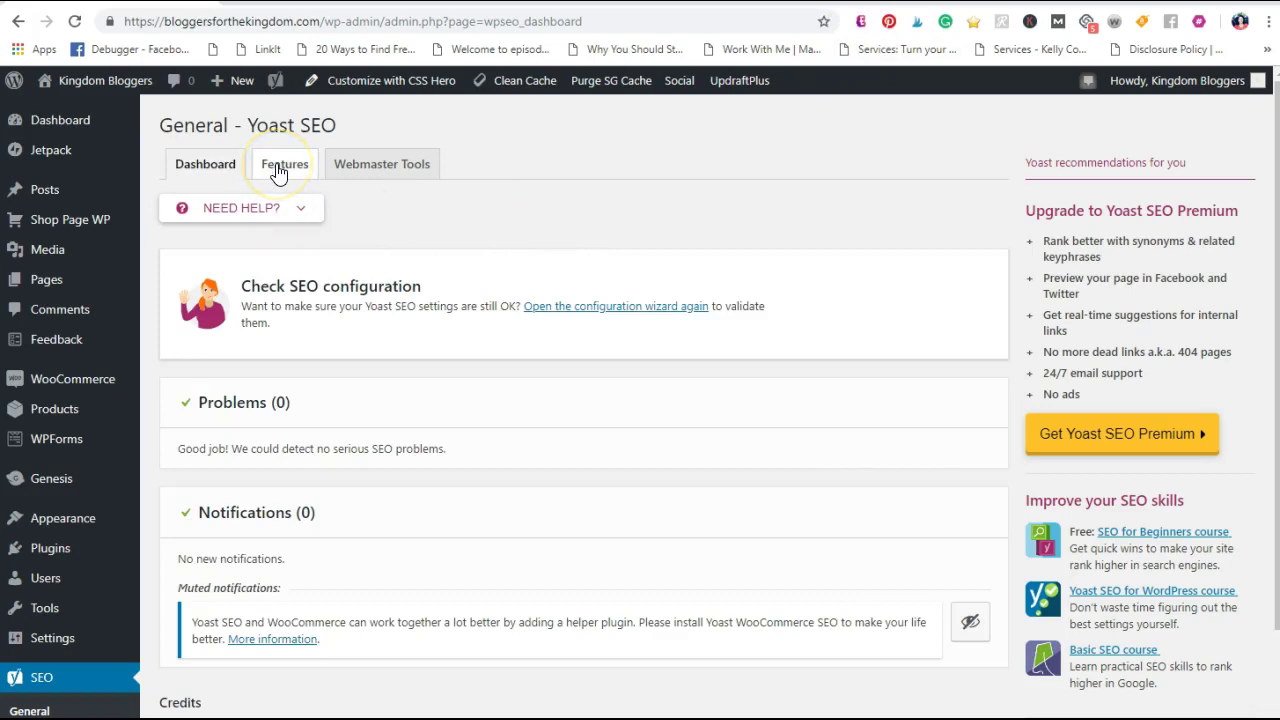
{"action": "left_click", "coordinate": [279, 172]}
{"action": "scroll", "coordinate": [366, 420], "scroll_direction": "down", "scroll_amount": 1}
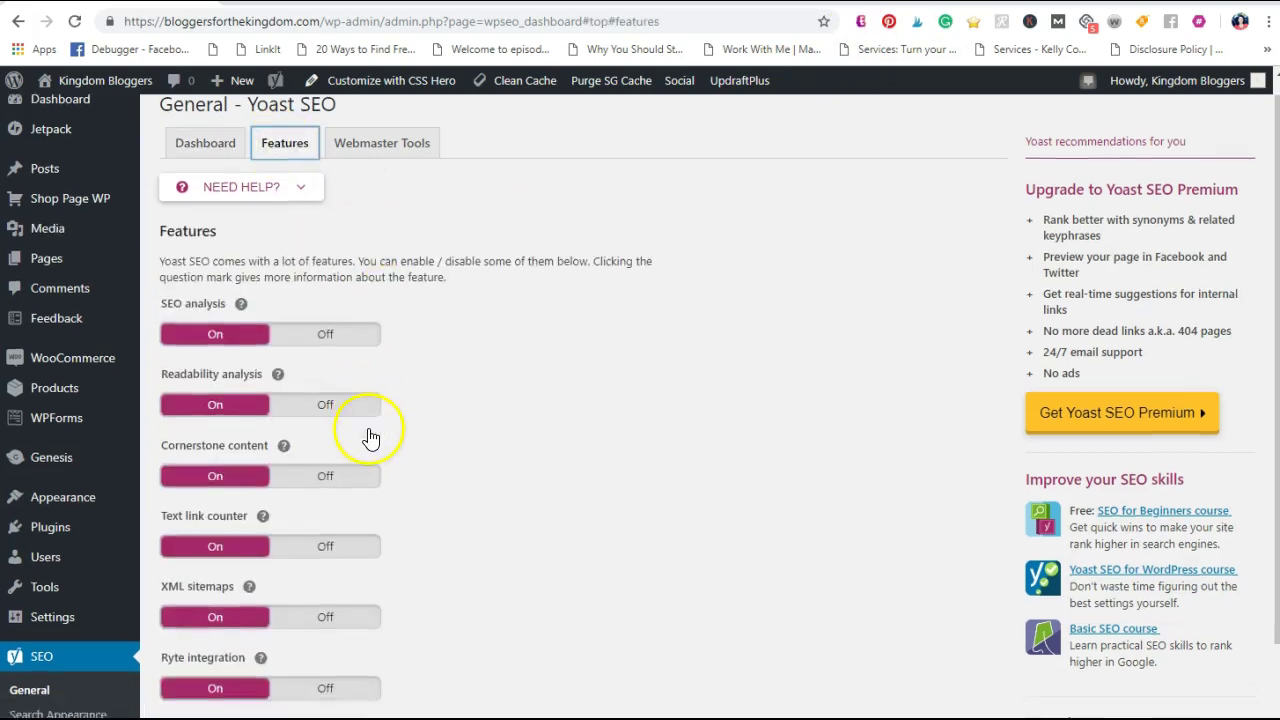
{"action": "scroll", "coordinate": [601, 543], "scroll_direction": "down", "scroll_amount": 3}
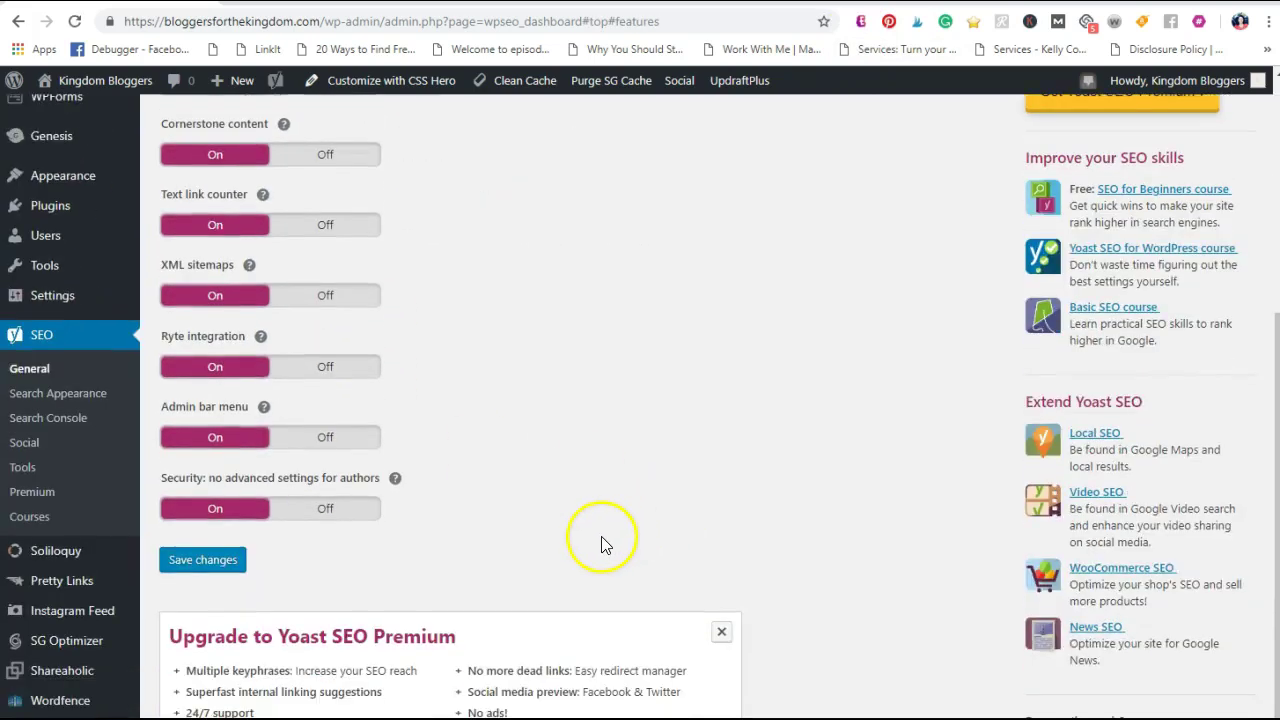
{"action": "left_click", "coordinate": [249, 265]}
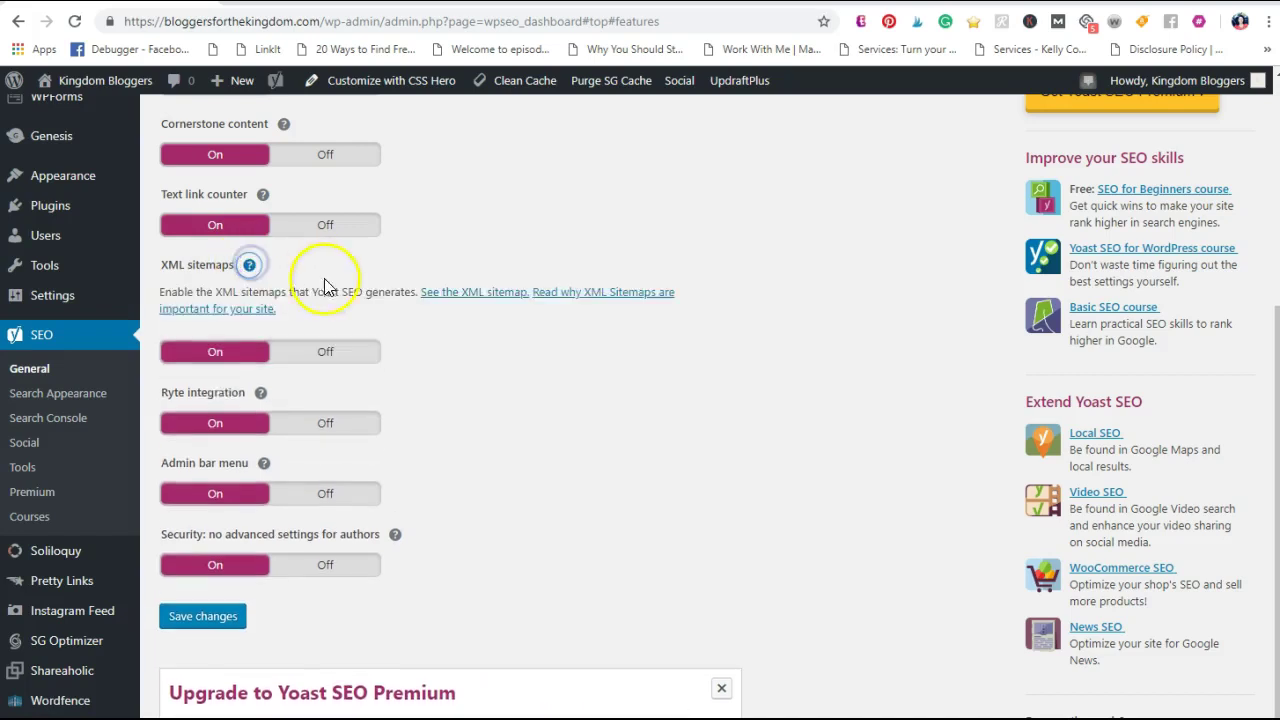
- View Yoast's generated XML sitemap index, then reach Google Search Console from Google's search results
{"action": "left_click", "coordinate": [485, 294]}
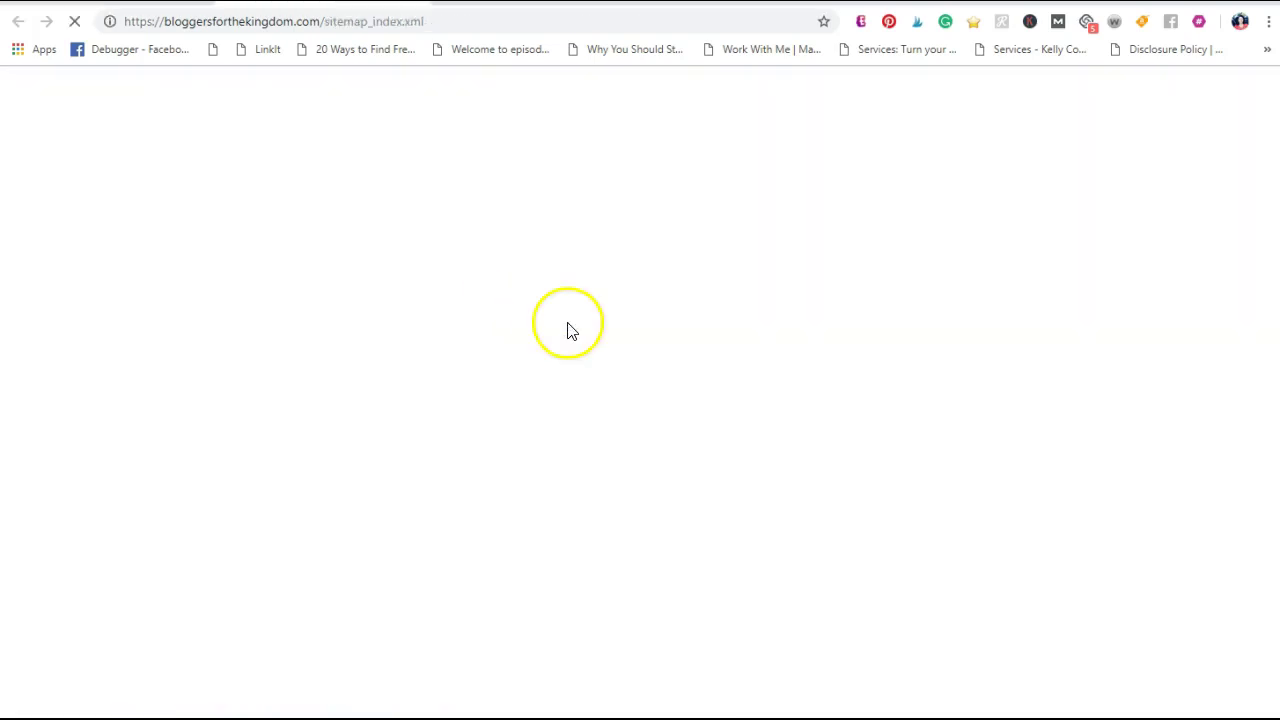
{"action": "left_click", "coordinate": [604, 430]}
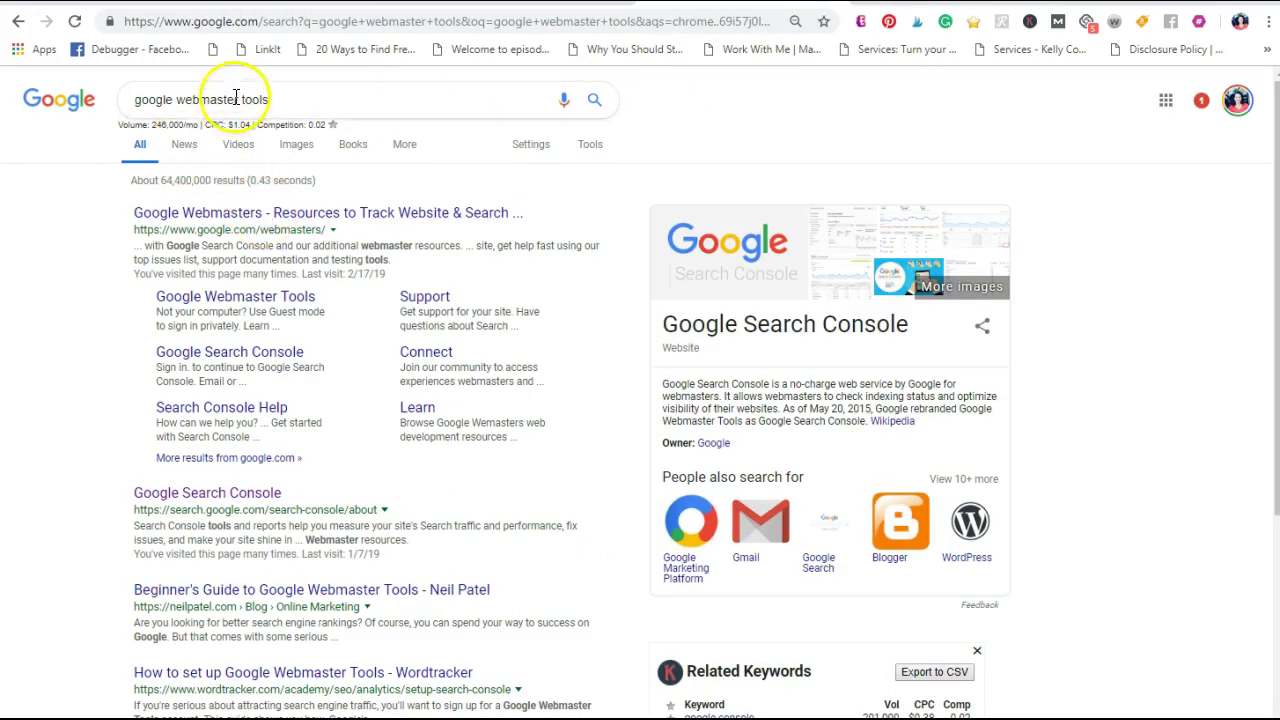
{"action": "left_click", "coordinate": [256, 218]}
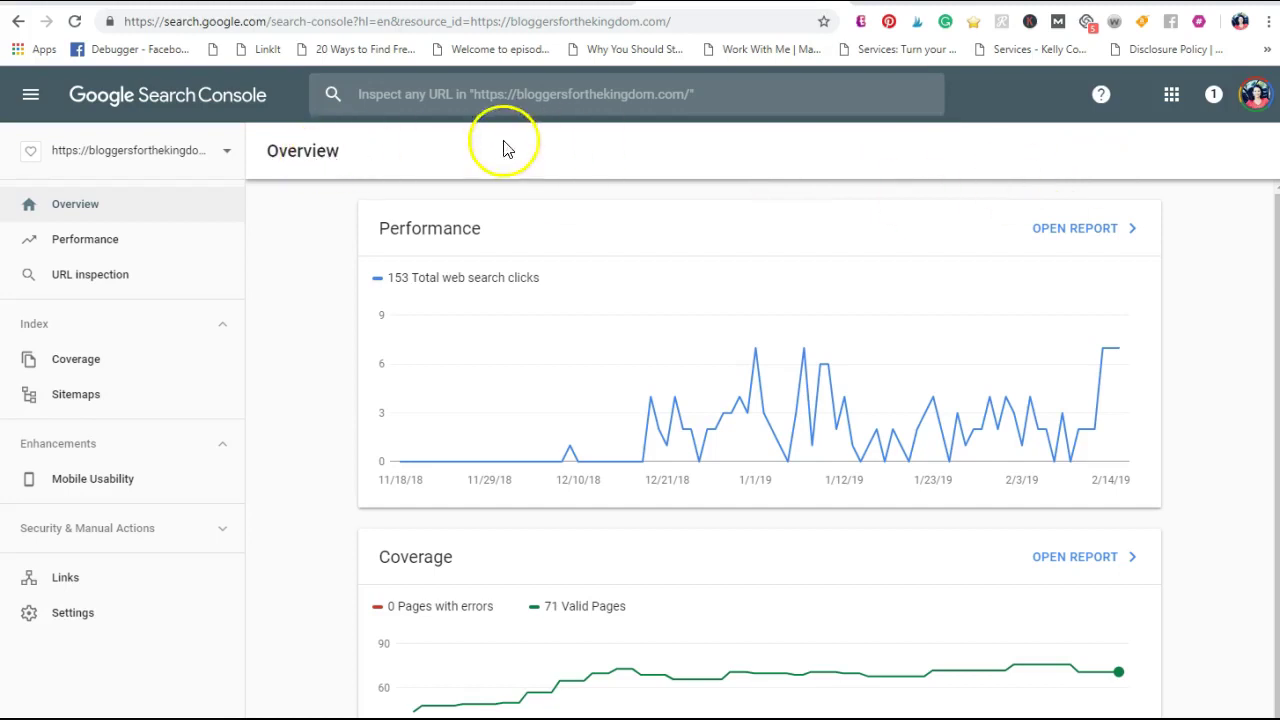
- Go to Search Console's Sitemaps report and select post-sitemap.xml in the Yoast sitemap index
{"action": "left_click", "coordinate": [79, 395]}
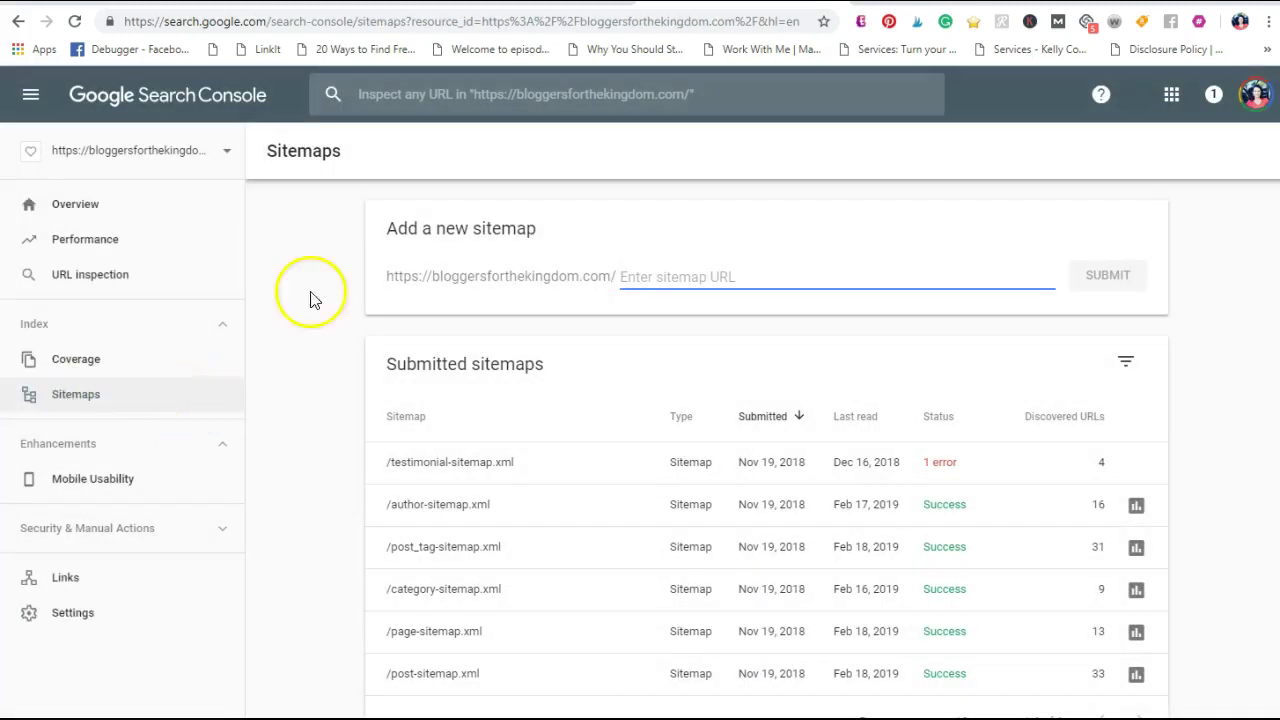
{"action": "left_click_drag", "start_coordinate": [387, 279], "coordinate": [615, 272]}
{"action": "left_click", "coordinate": [563, 309]}
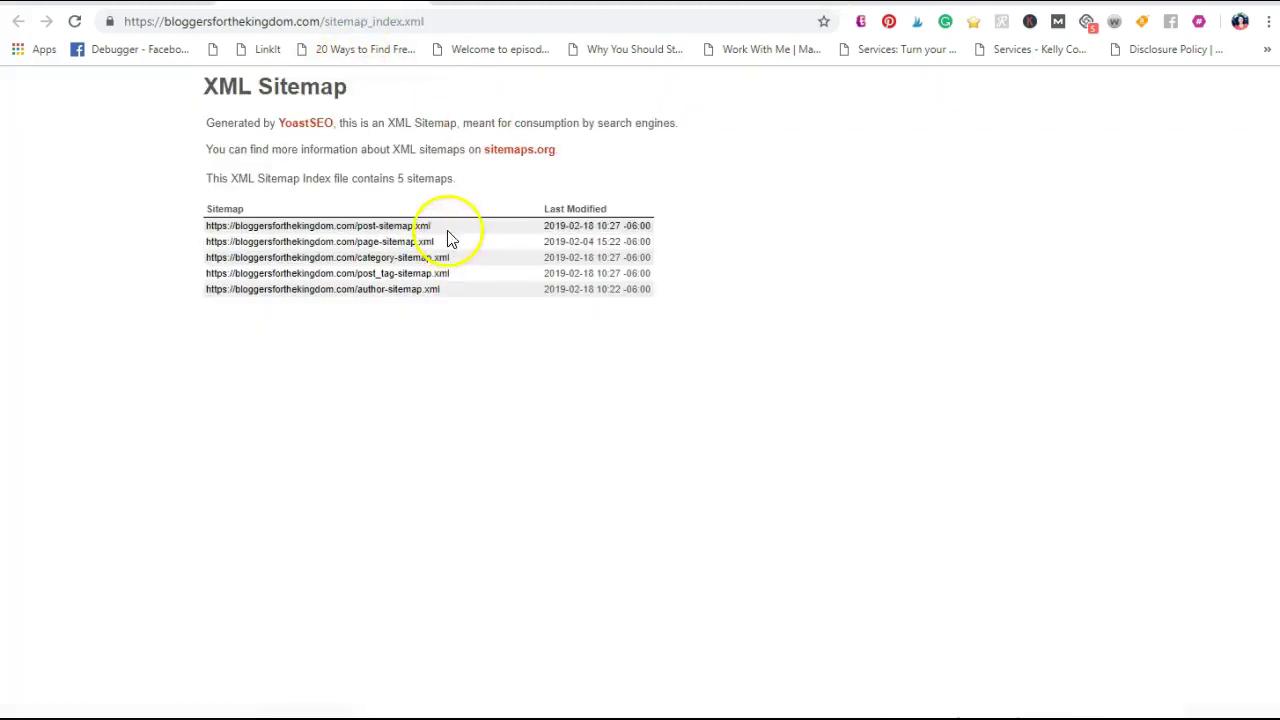
{"action": "left_click_drag", "start_coordinate": [426, 217], "coordinate": [360, 226]}
{"action": "left_click", "coordinate": [408, 189]}
- Copy post-sitemap.xml from the sitemap index and paste it into the Add a new sitemap field
{"action": "right_click", "coordinate": [362, 225]}
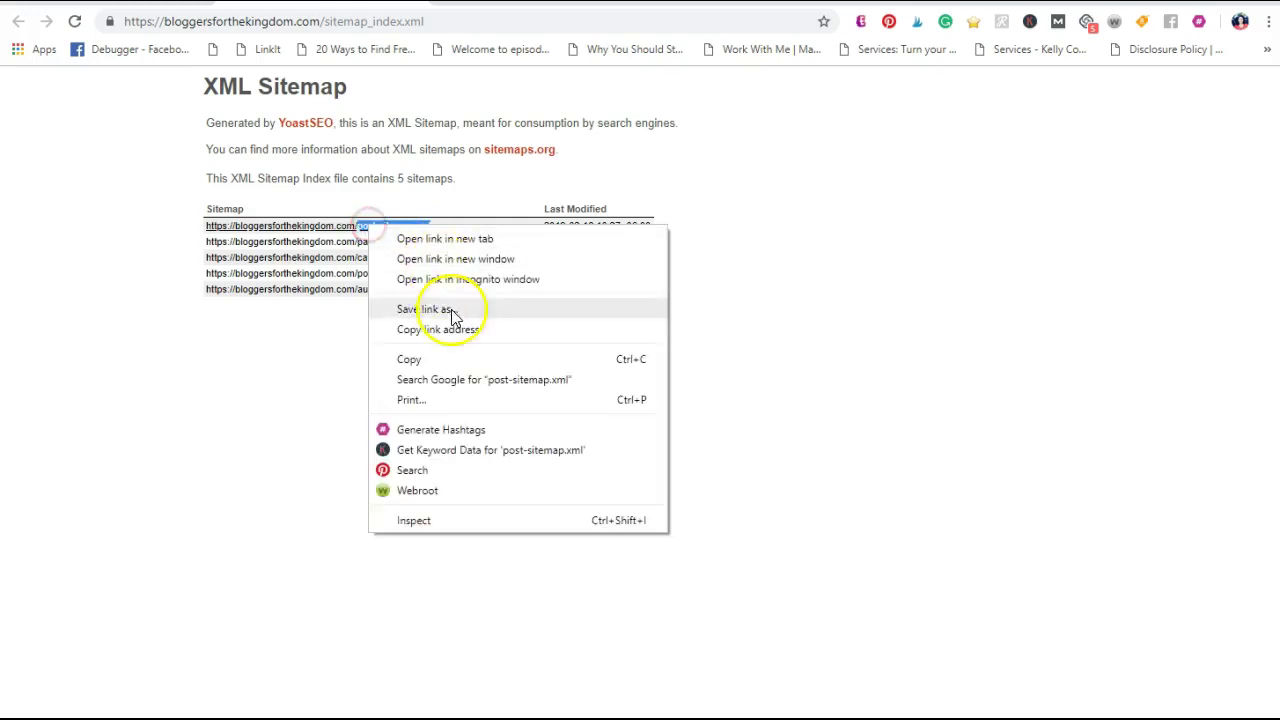
{"action": "left_click", "coordinate": [449, 356]}
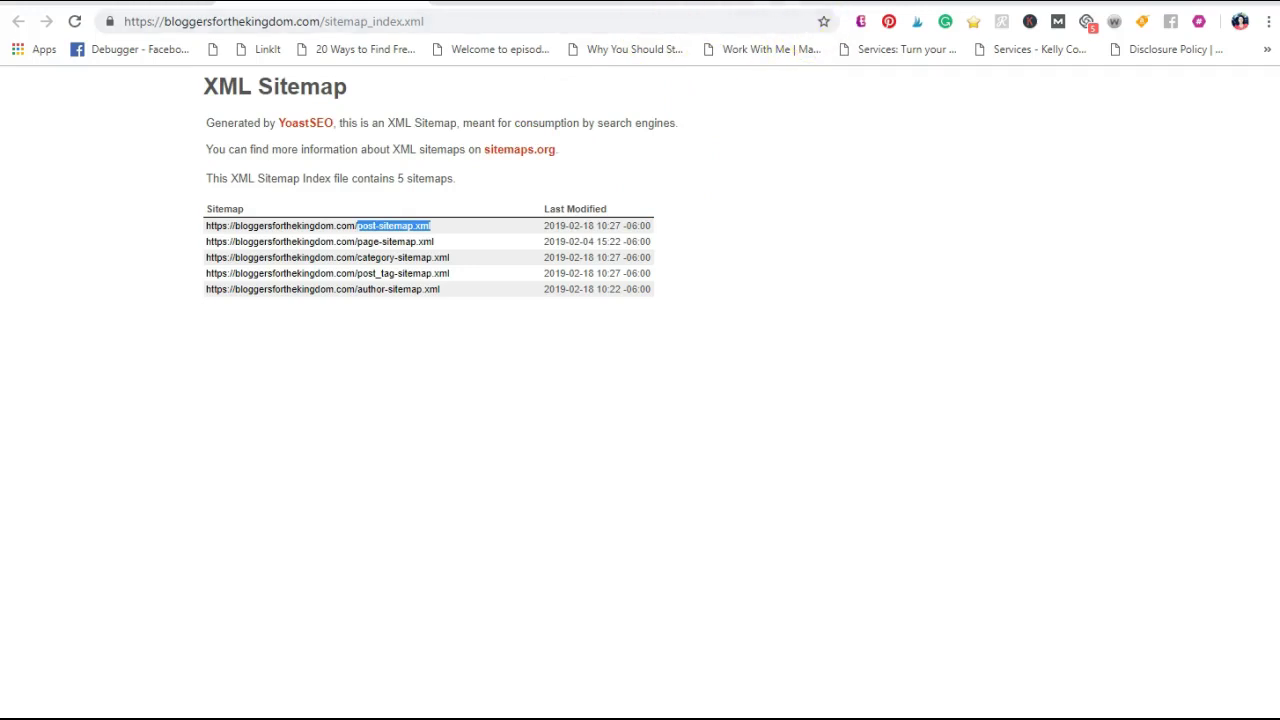
{"action": "key", "text": "ctrl+Tab"}
{"action": "left_click", "coordinate": [689, 277]}
{"action": "right_click", "coordinate": [686, 277]}
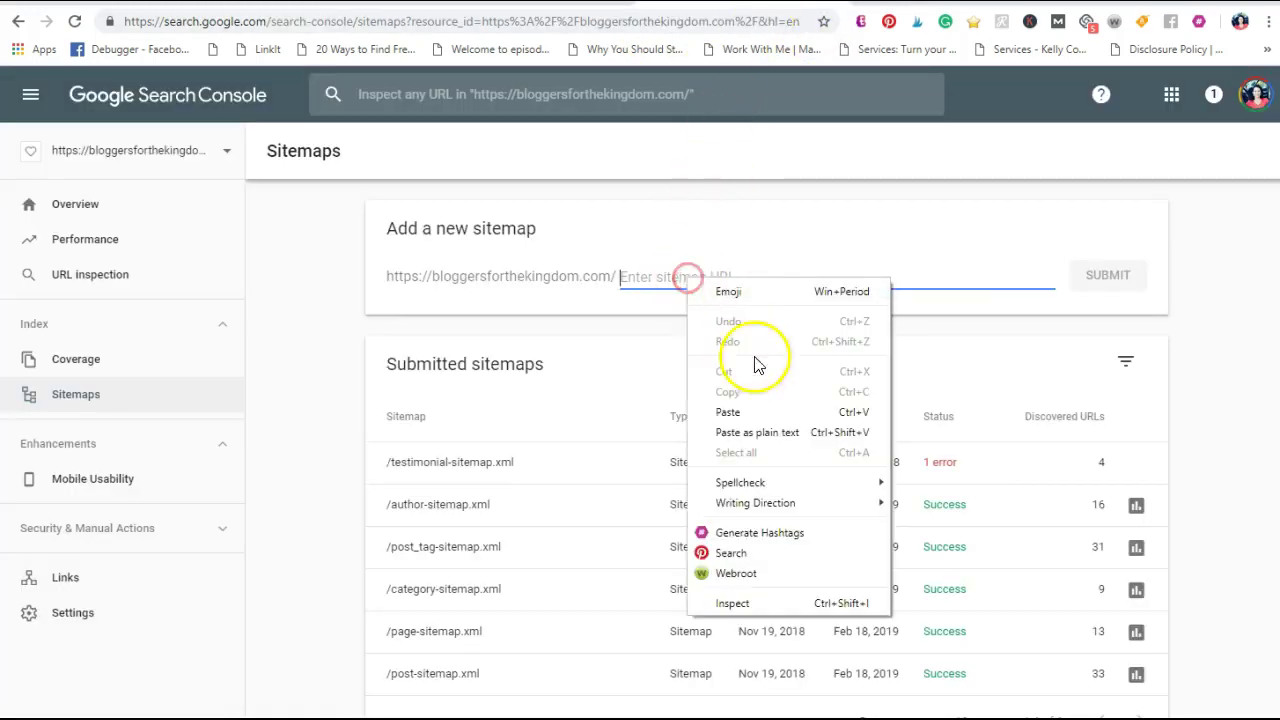
{"action": "left_click", "coordinate": [769, 412]}
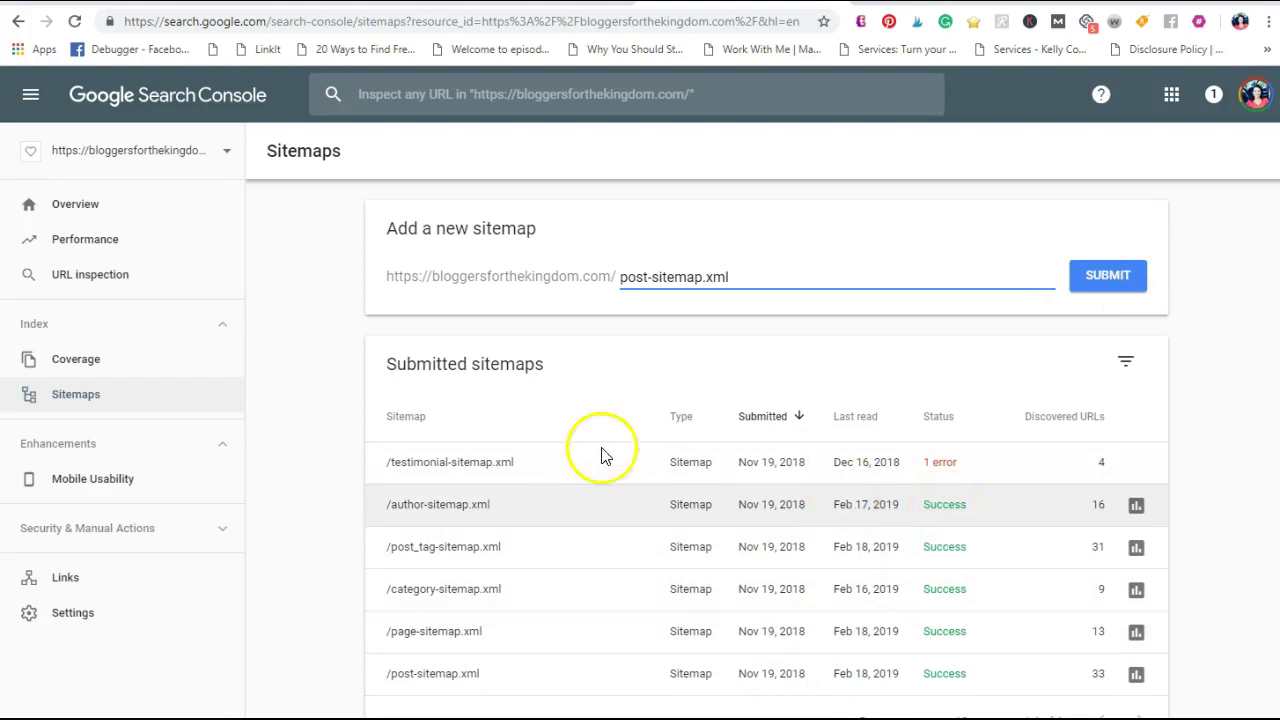
{"action": "left_click", "coordinate": [296, 3]}
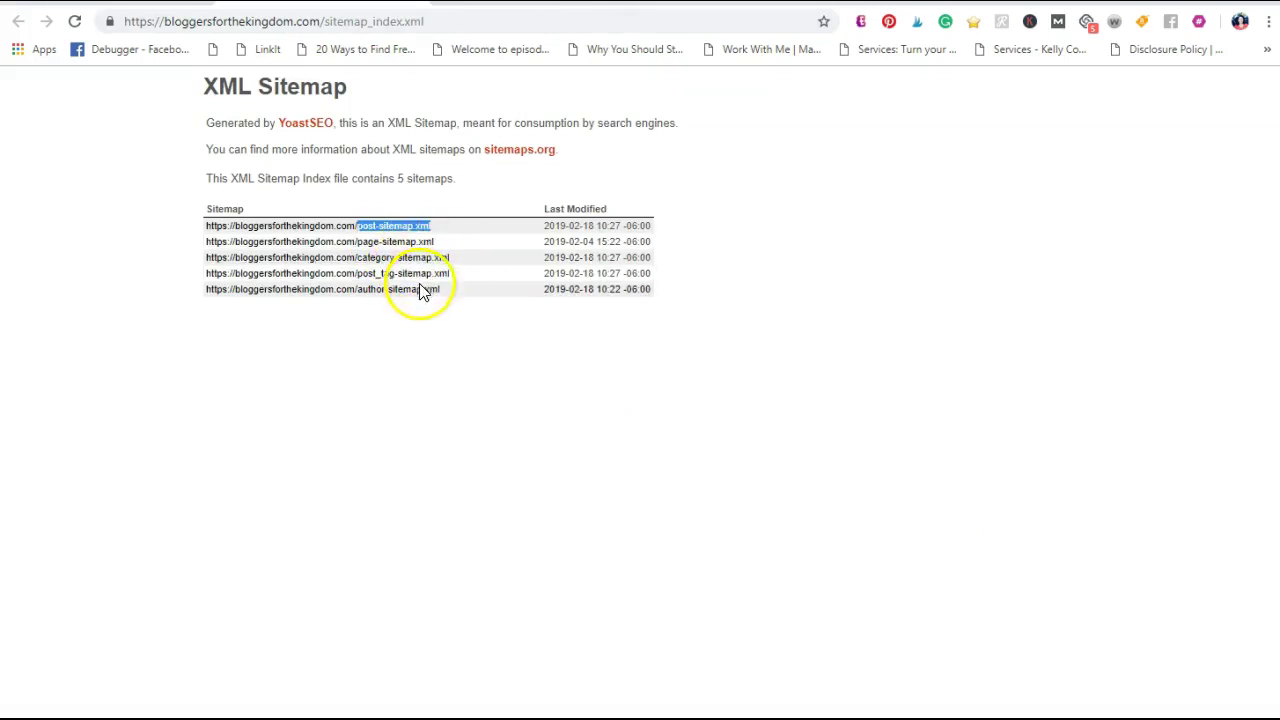
- Return to the Search Console Sitemaps tab, then focus Google's search box for 'Kingdom Bloggers'
{"action": "left_click", "coordinate": [736, 3]}
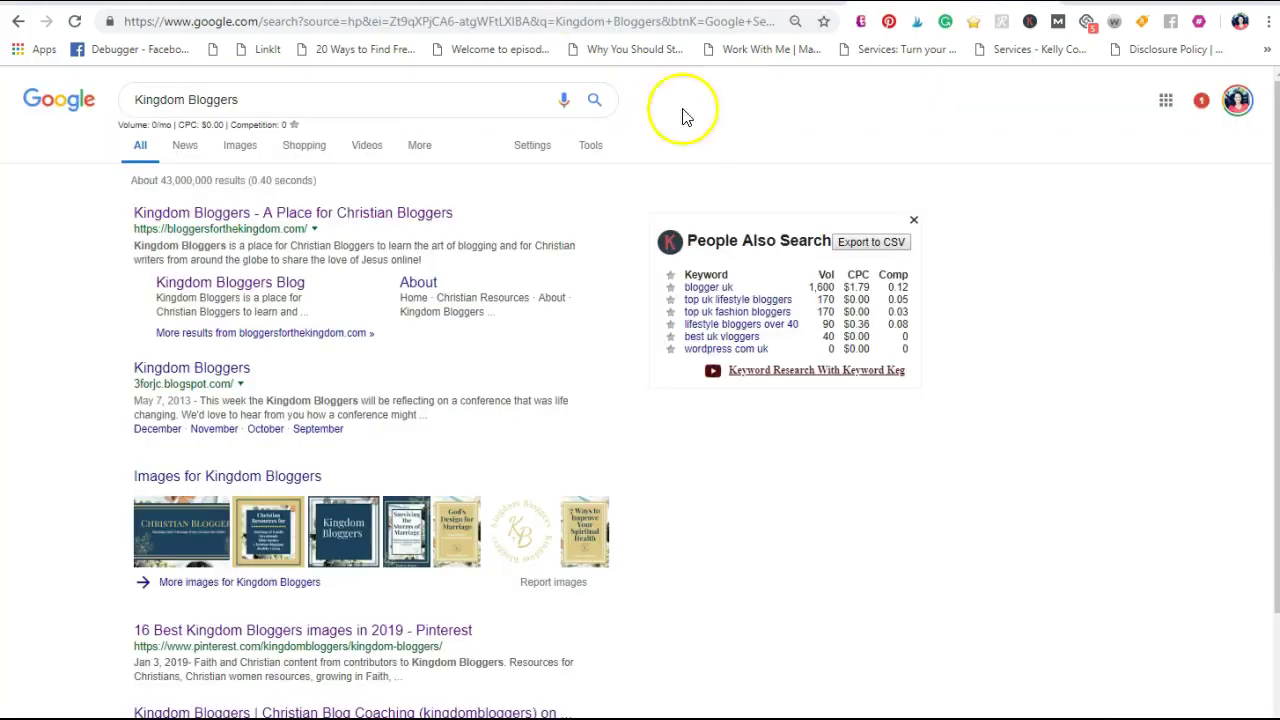
{"action": "left_click", "coordinate": [337, 107]}
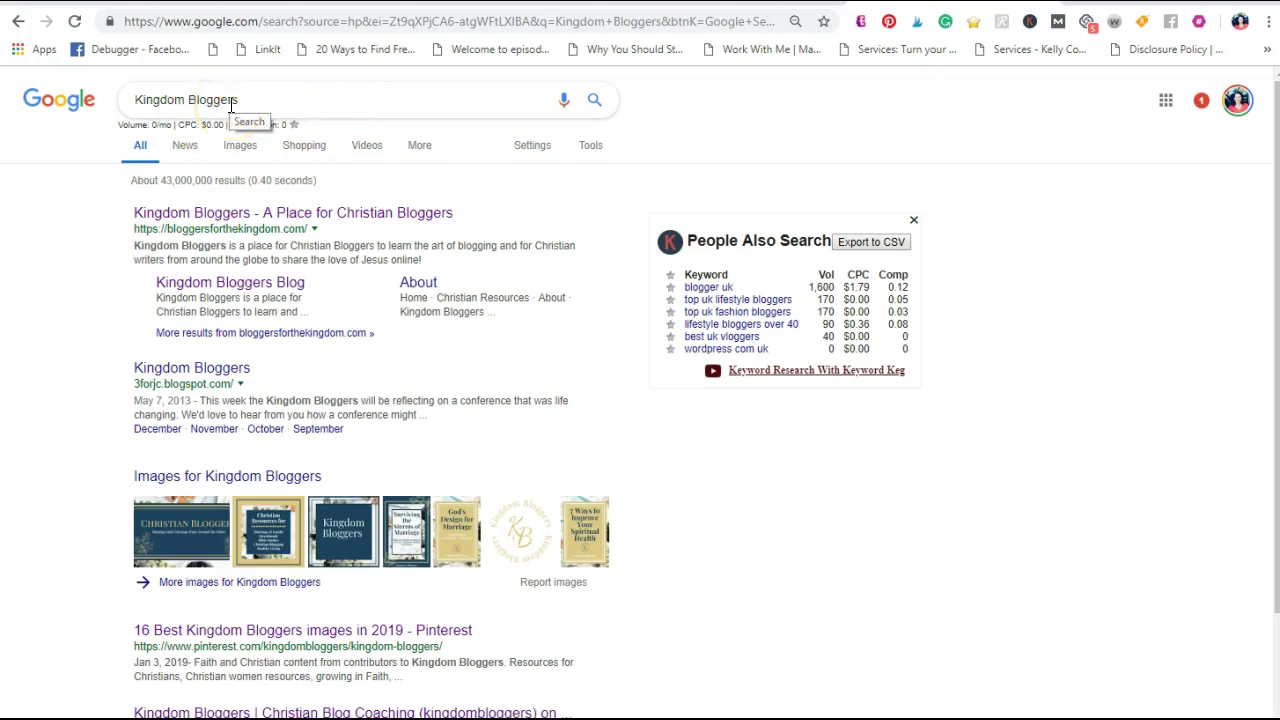
{"action": "left_click", "coordinate": [190, 104]}
{"action": "key", "text": "BackSpace"}
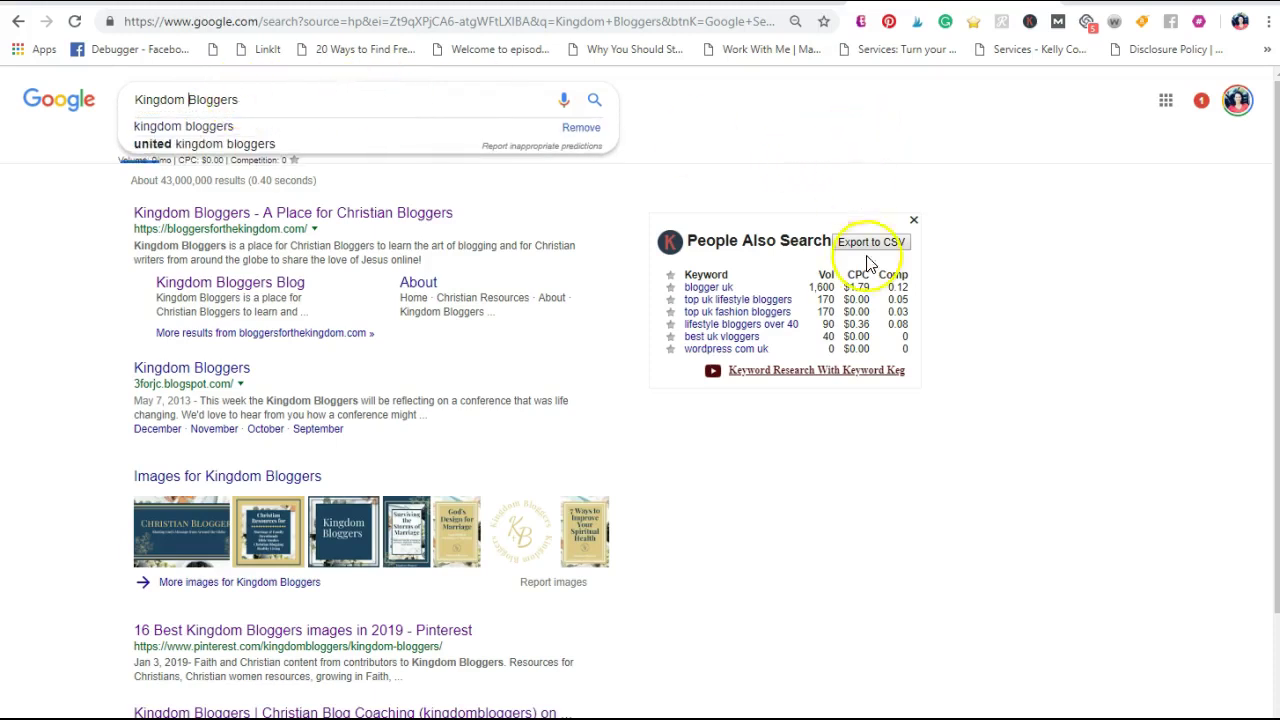
{"action": "left_click", "coordinate": [1062, 505]}
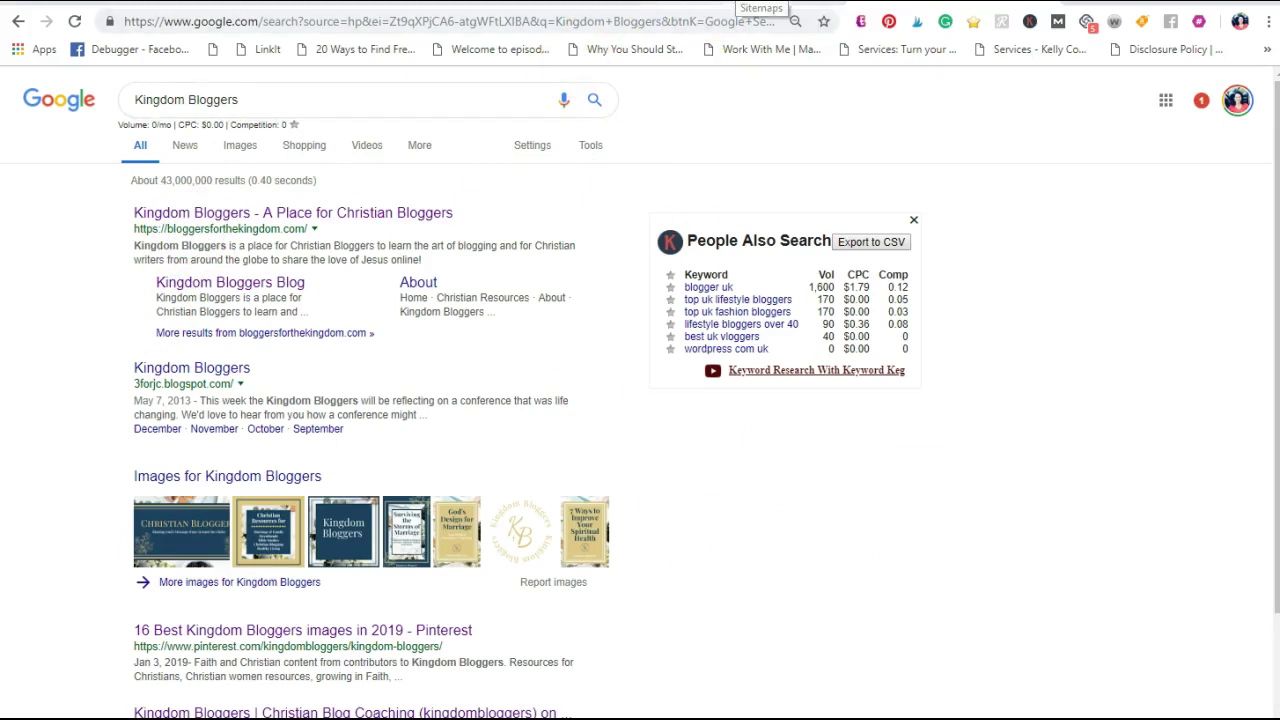
- Switch to the Search Console Sitemaps tab holding post-sitemap.xml
{"action": "left_click", "coordinate": [313, 2]}
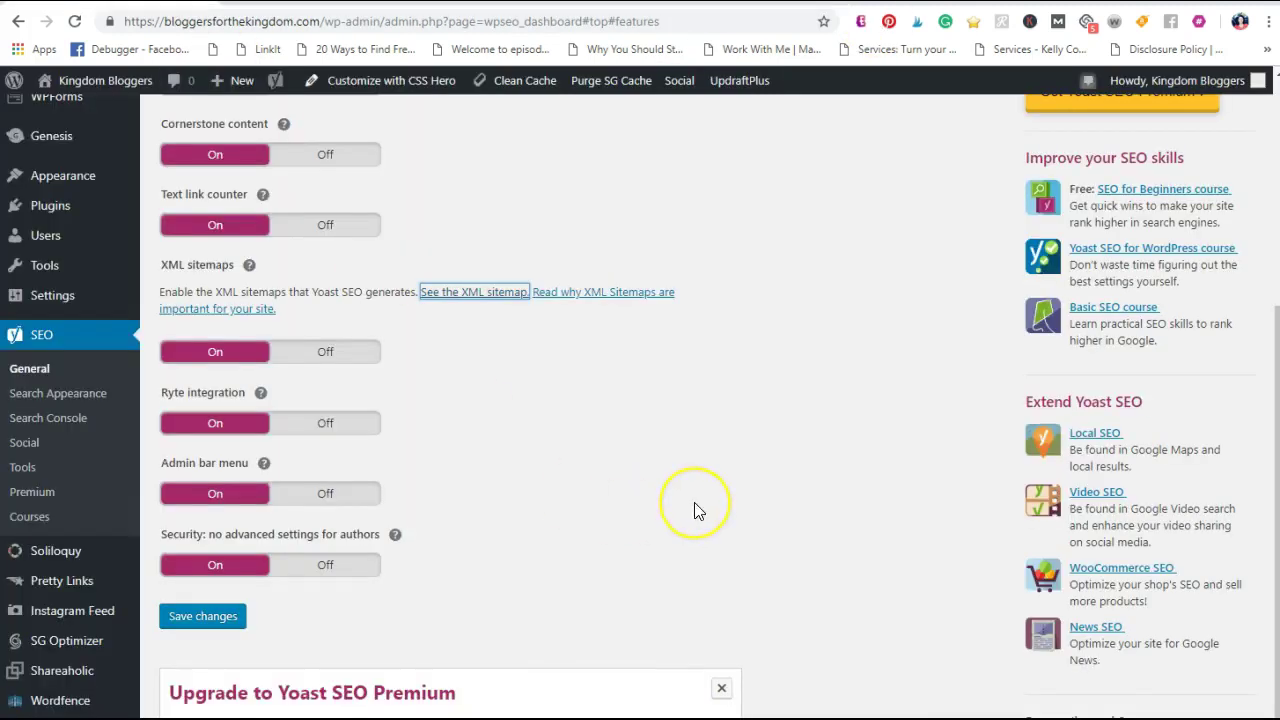
- Scroll to the top of Yoast's Features tab, where XML sitemaps is On
{"action": "scroll", "coordinate": [697, 511], "scroll_direction": "up", "scroll_amount": 4}
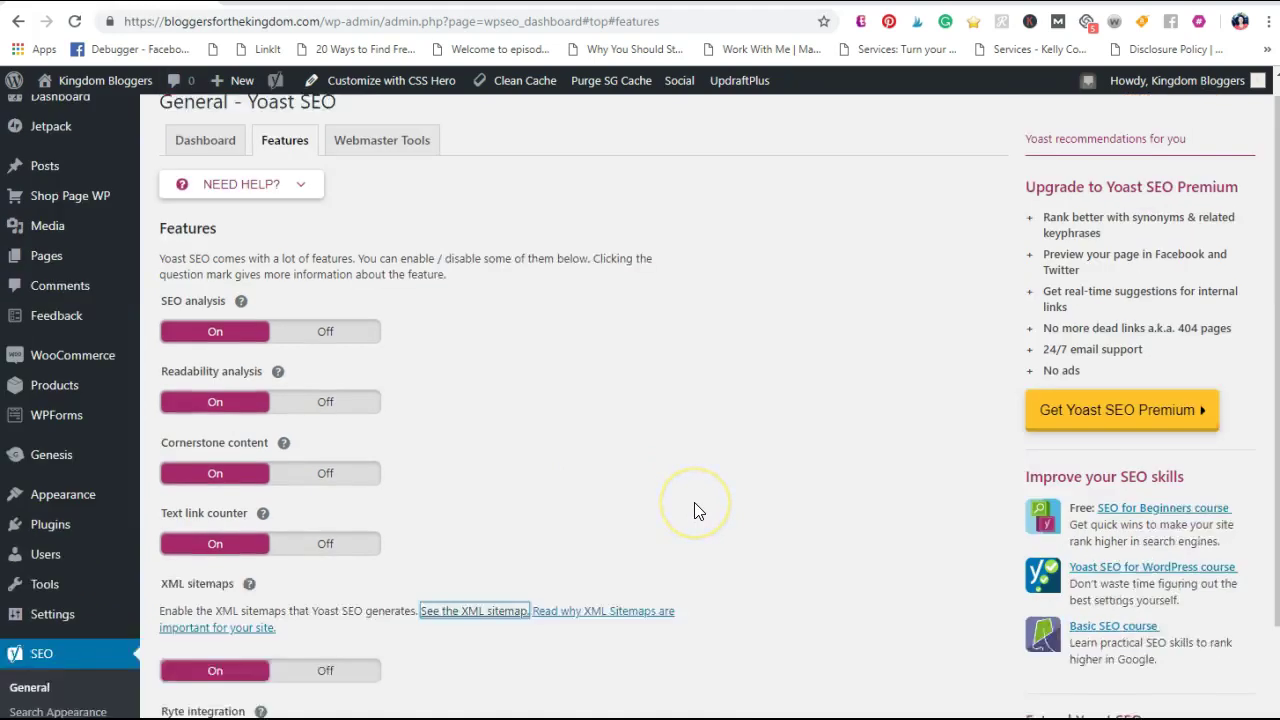